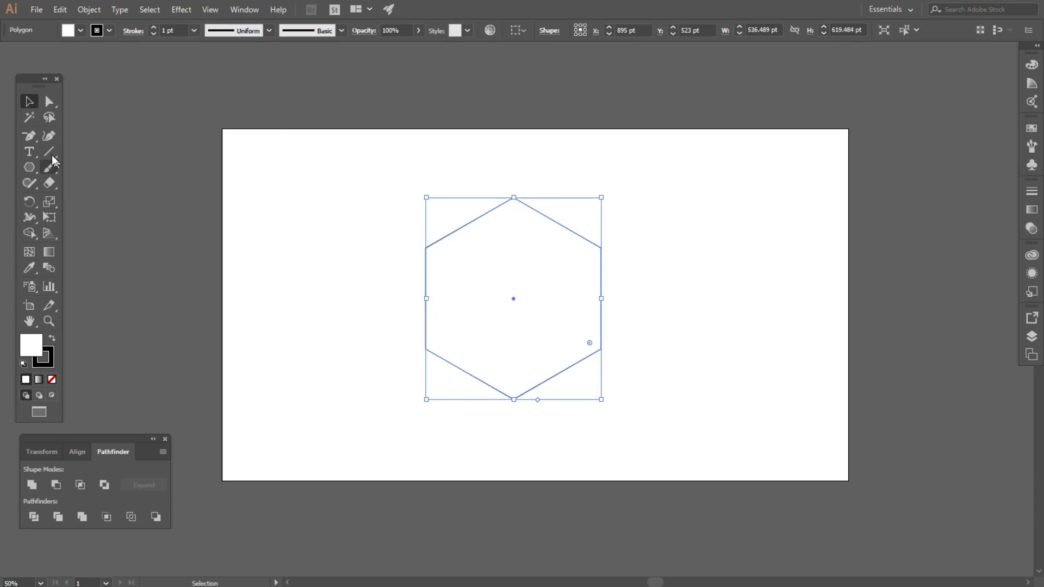
- Draw a vertical line beside the hexagon and set both shapes' stroke weight to 56 pt
mouse_move(325, 172)
mouse_down()
mouse_move(345, 247)
mouse_move(359, 421)
mouse_up()
key(v)
drag(270, 181, 586, 392)
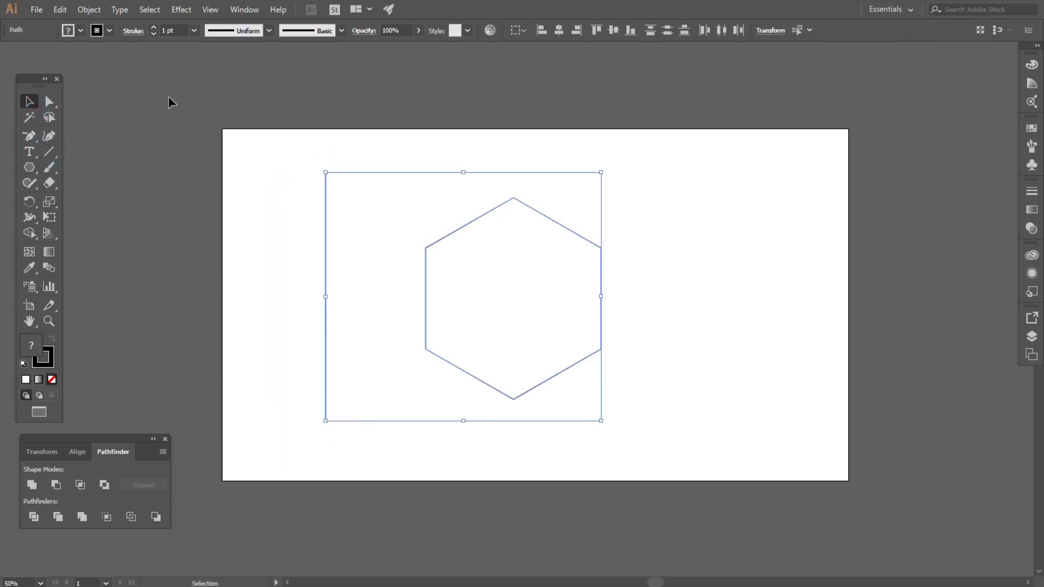
scroll(171, 31, up, 20)
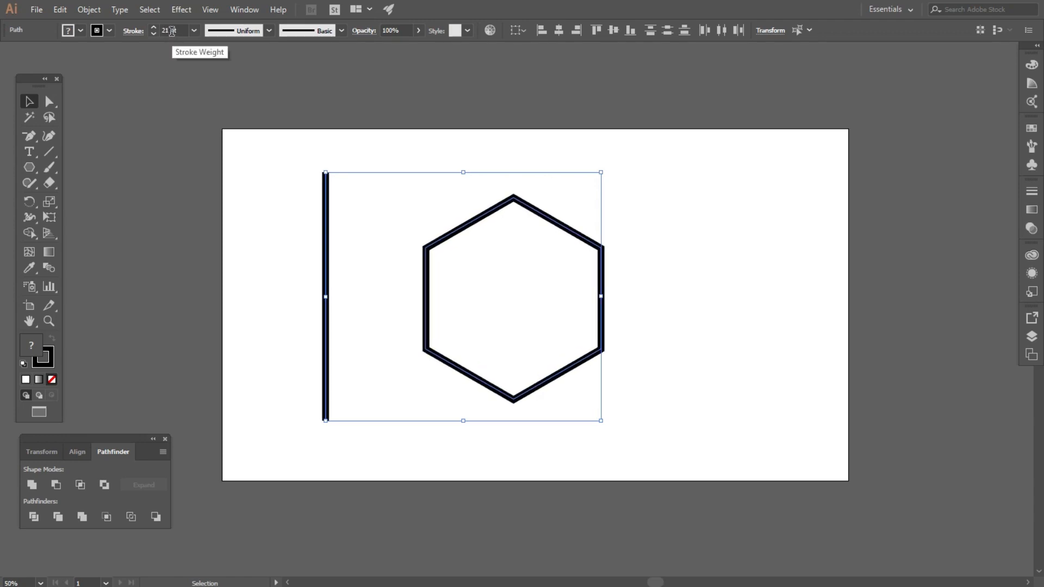
scroll(171, 31, up, 15)
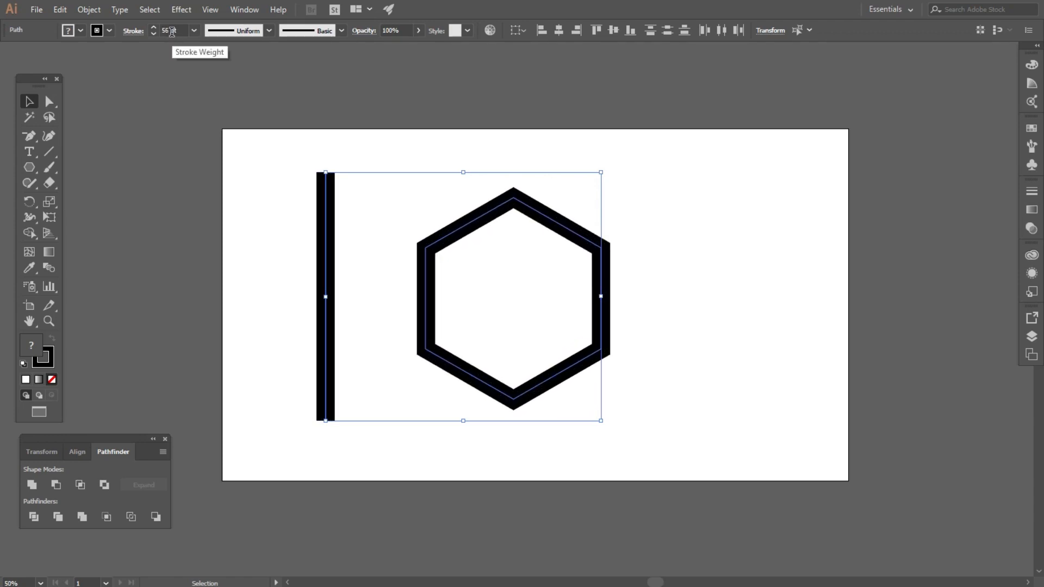
click(269, 213)
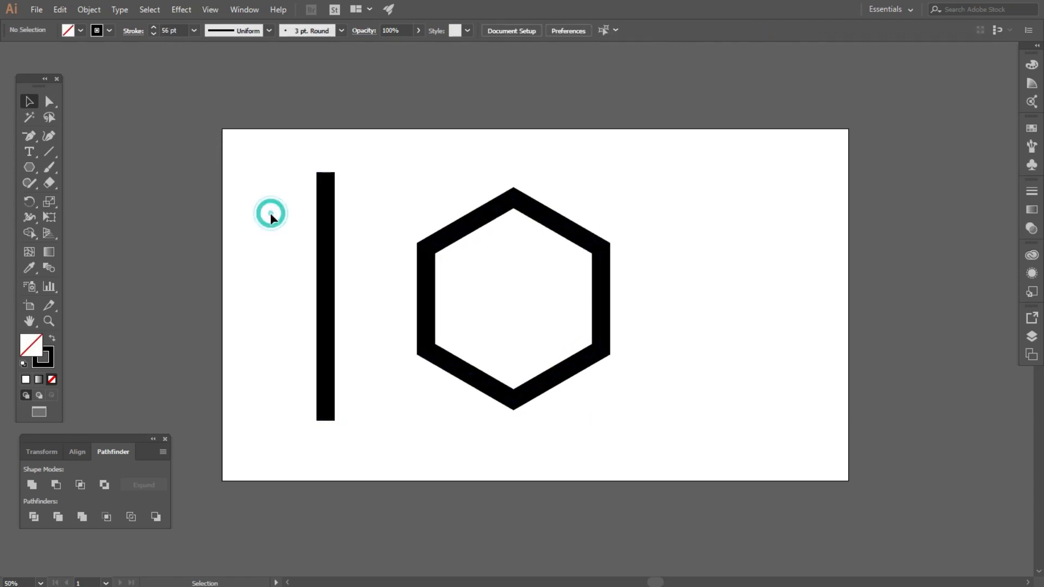
- Align the stroke of the hexagon and the line to the inside
click(439, 241)
shift+click(326, 220)
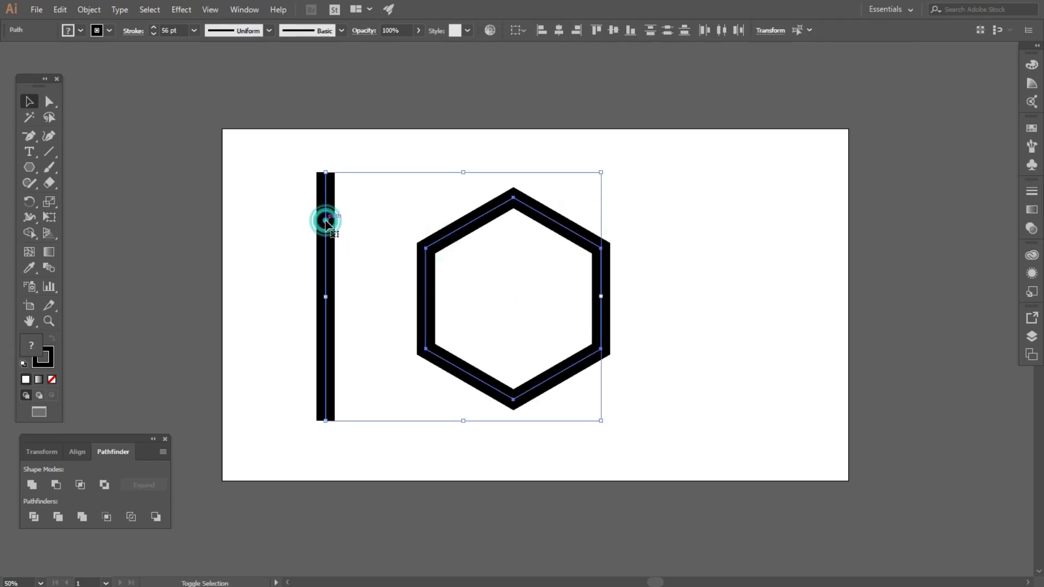
click(126, 33)
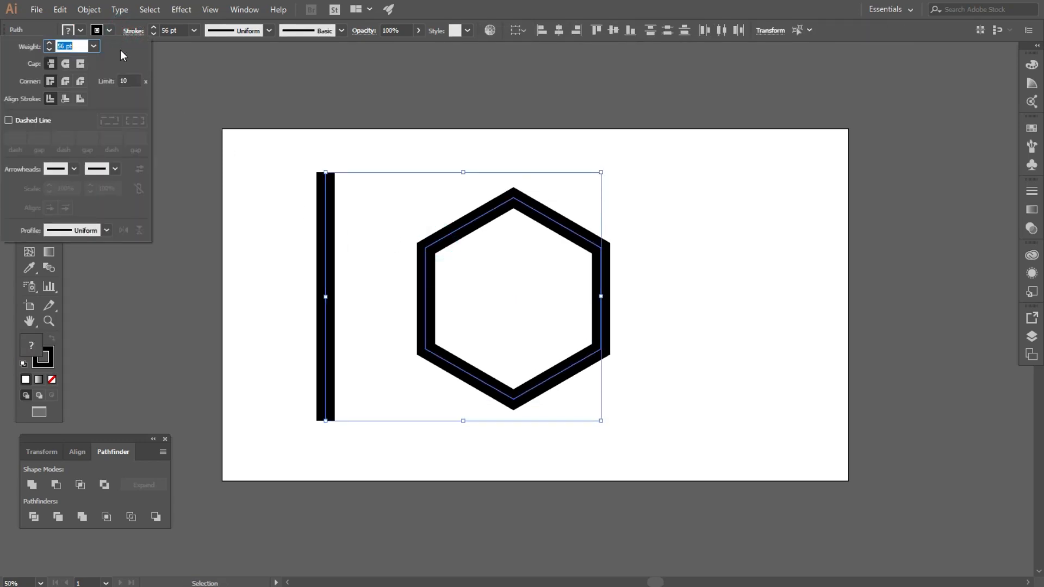
click(65, 100)
click(337, 145)
click(284, 162)
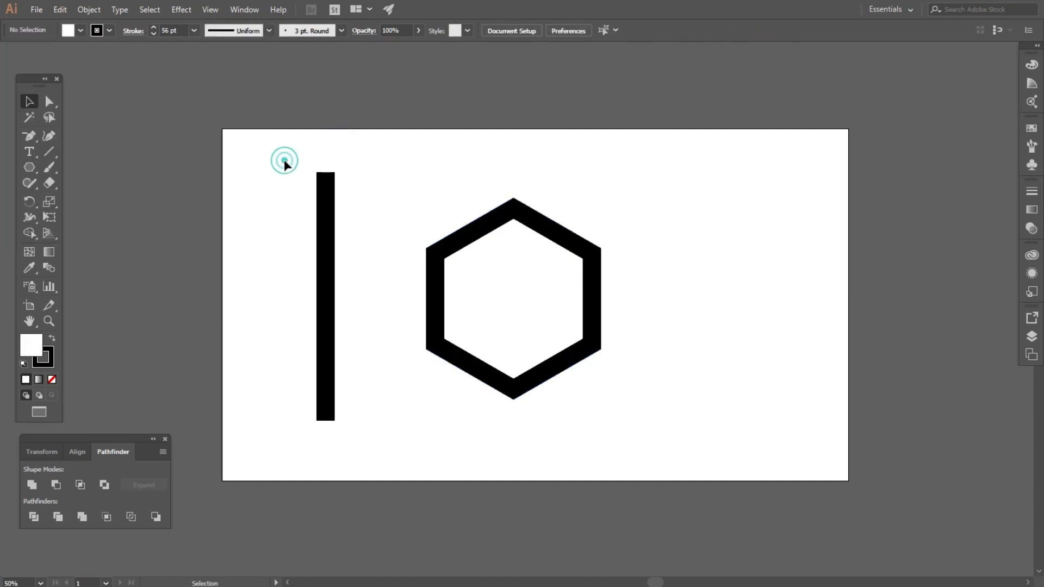
- Expand the vertical line's stroke into a filled bar
drag(347, 262, 348, 263)
click(93, 12)
click(113, 151)
click(513, 359)
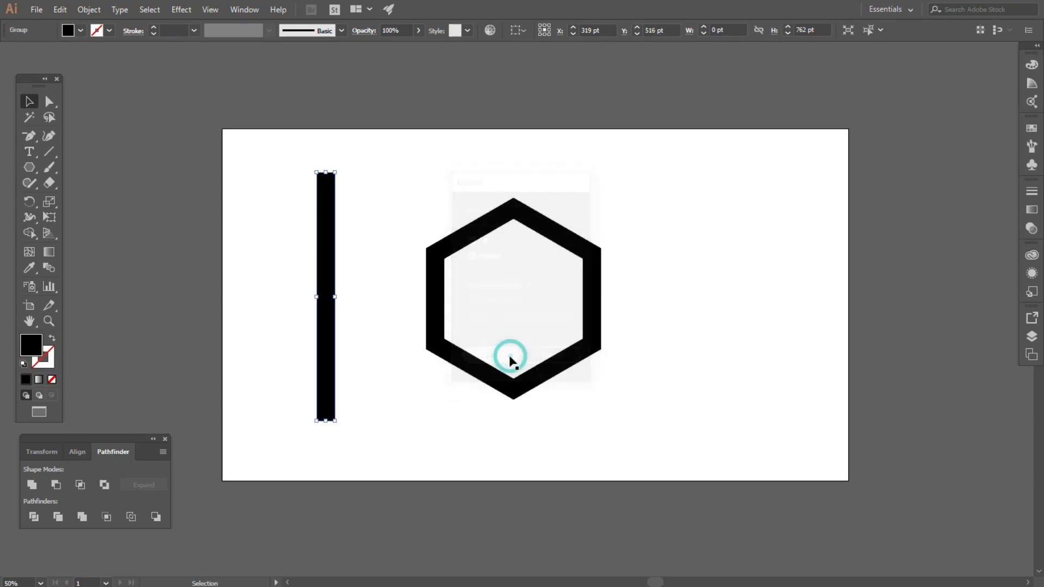
- Remove the hexagon's fill while keeping its black stroke, and bring the hexagon to the front
drag(403, 180, 492, 326)
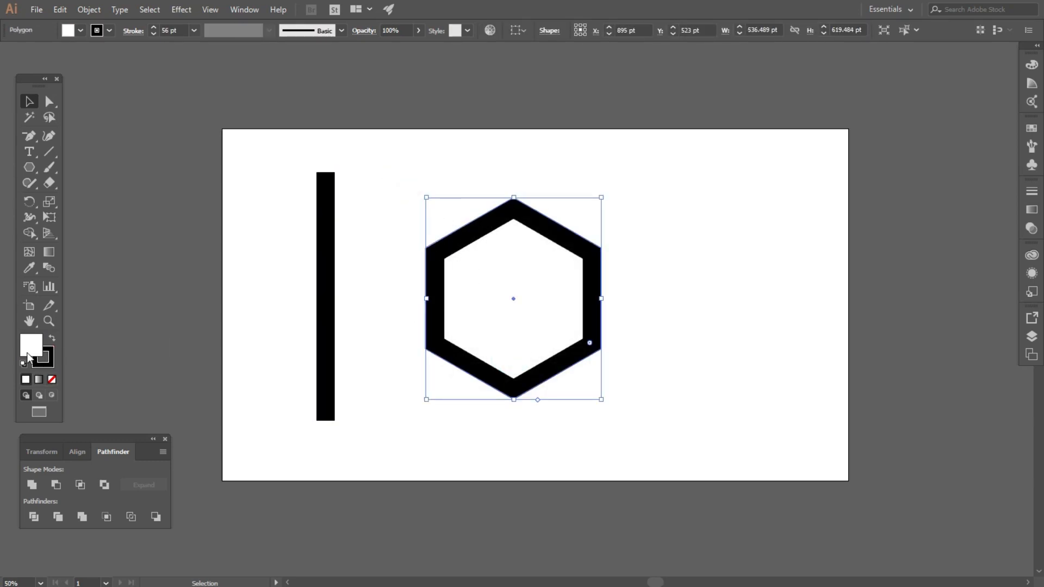
click(50, 380)
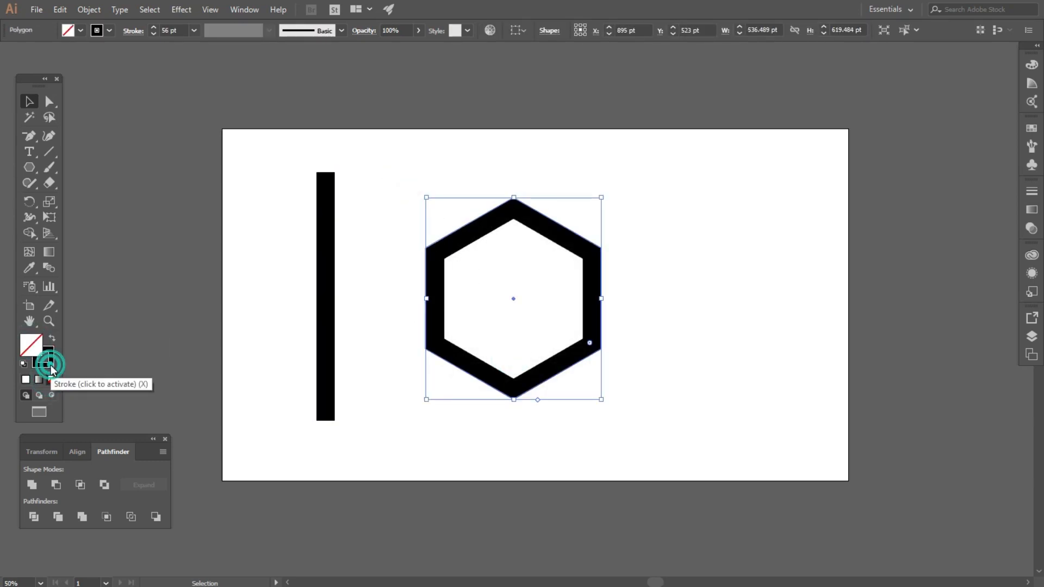
click(50, 365)
click(394, 198)
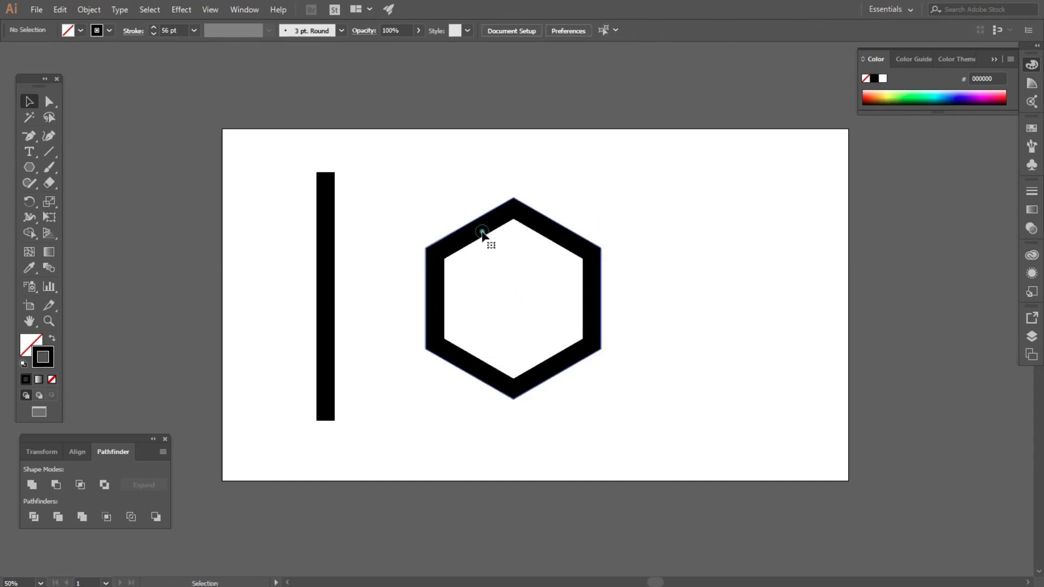
right_click(483, 233)
mouse_move(514, 436)
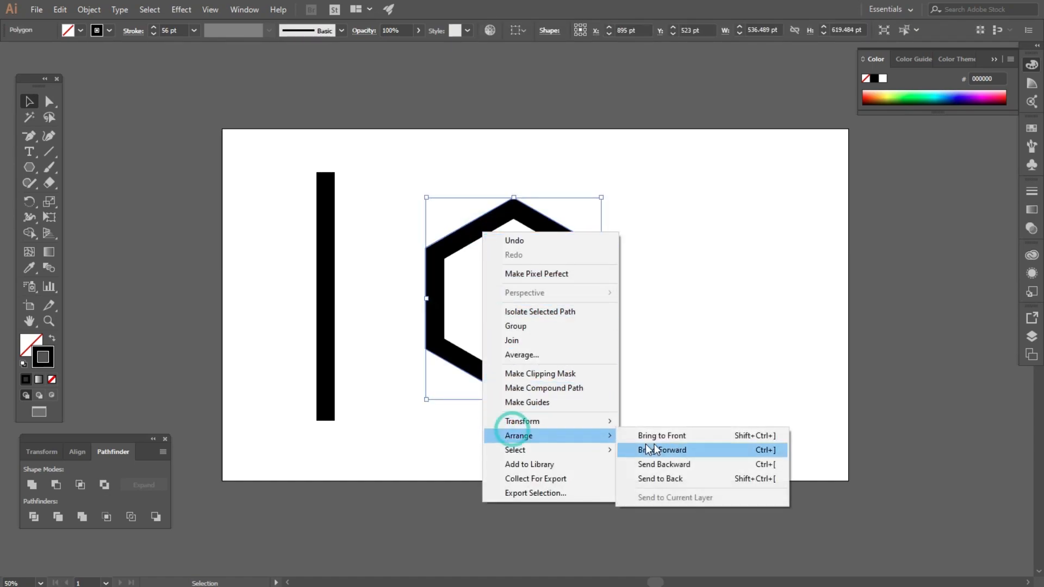
click(680, 438)
click(689, 380)
- Move the vertical bar to the hexagon's left edge and place a copy flush against its right side
drag(325, 298, 436, 292)
scroll(452, 281, up, 2)
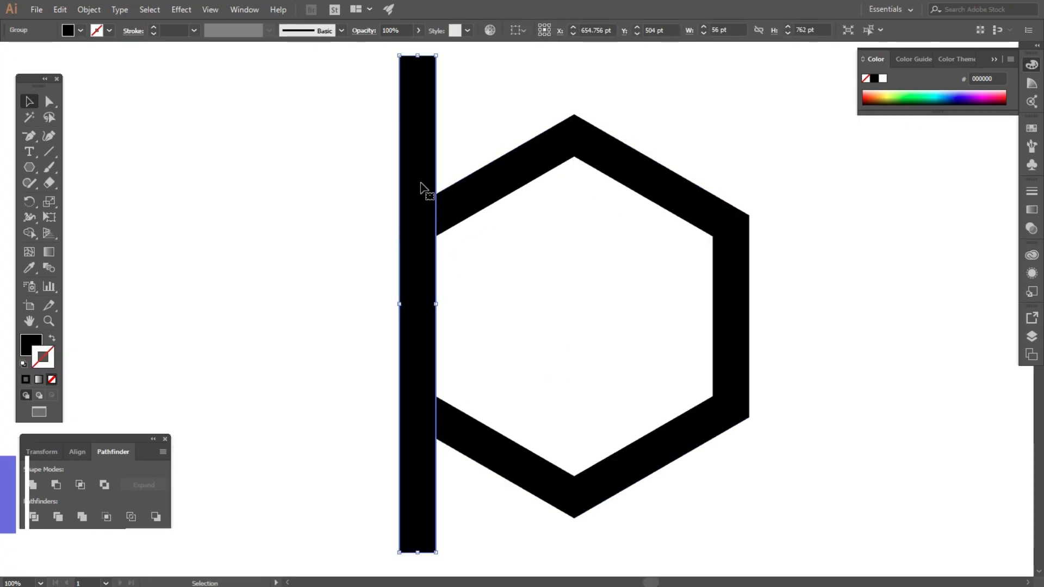
drag(420, 181, 466, 188)
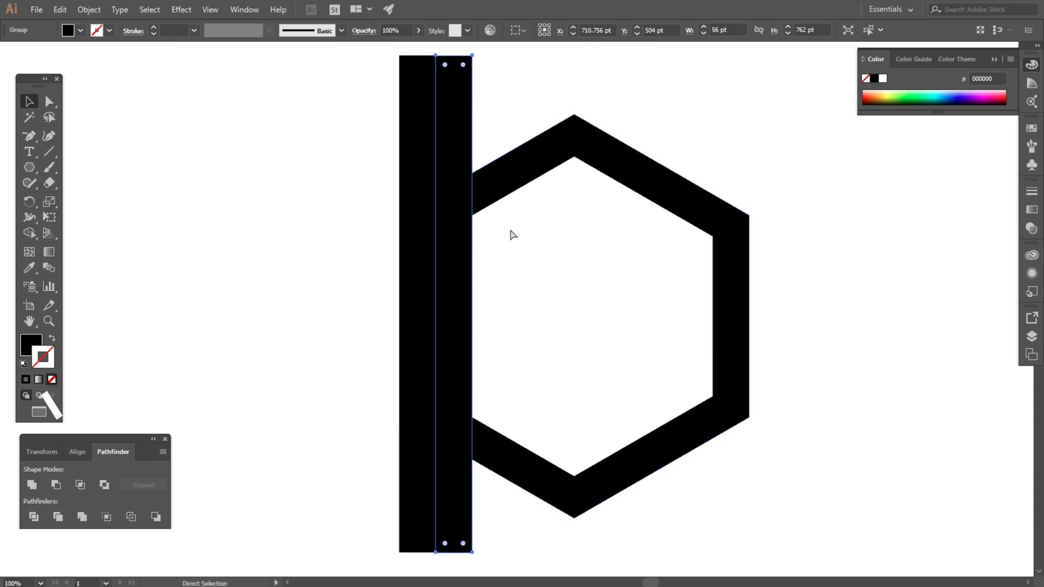
- Repeat the bar duplication until 11 bars stand flush side by side across the hexagon
key(ctrl+d)
key(ctrl+d)
key(ctrl+d)
key(ctrl+d)
key(ctrl+d)
key(ctrl+d)
key(ctrl+d)
key(ctrl+d)
key(ctrl+d)
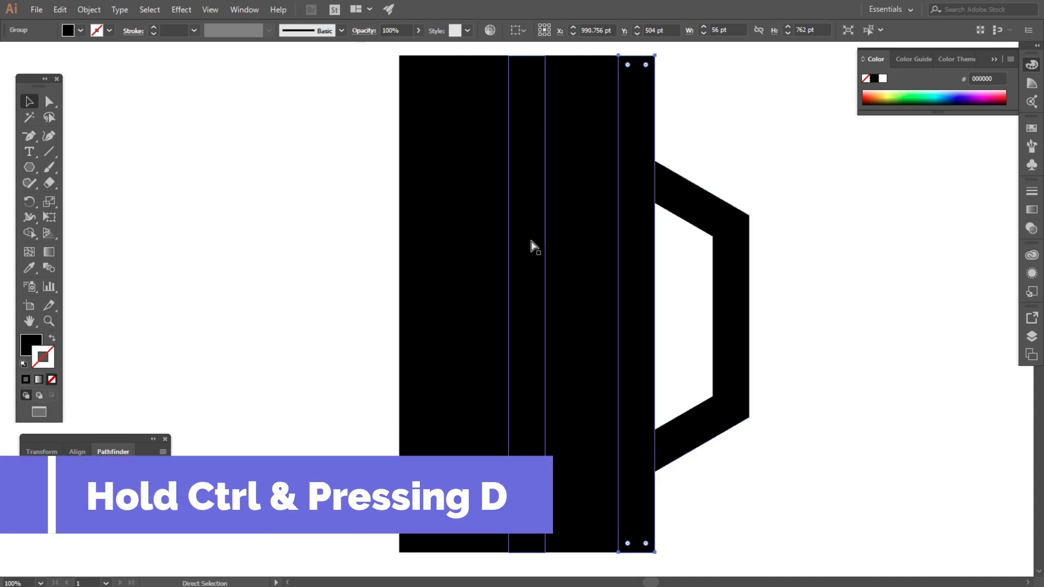
key(ctrl+d)
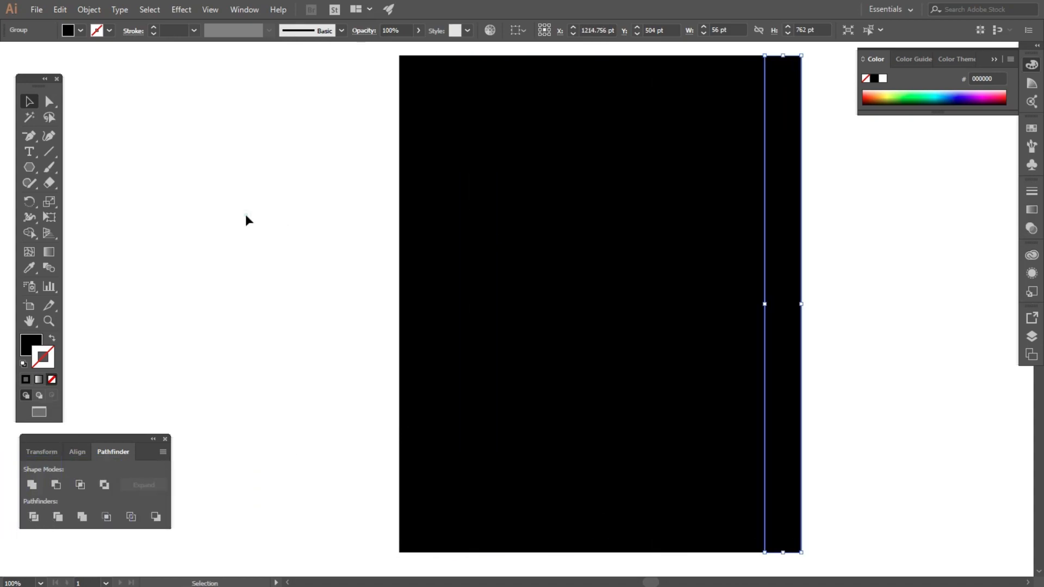
click(246, 214)
- Move all 11 bars clear of the hexagon to its right and group them
scroll(361, 226, down, 2)
drag(530, 157, 767, 174)
right_click(739, 183)
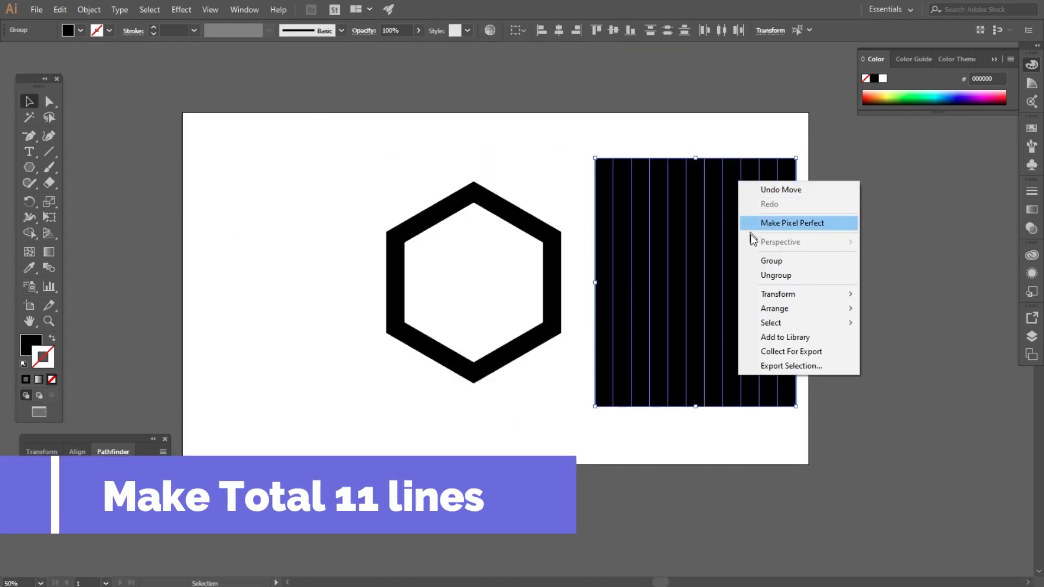
click(760, 258)
click(543, 192)
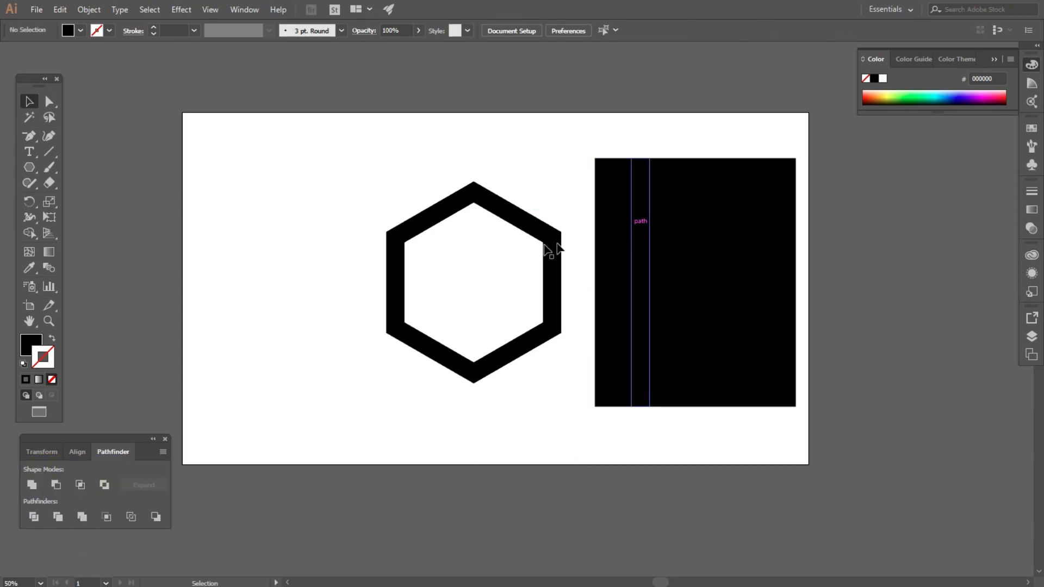
- Place the hexagon over the block of bars so that their left edges coincide
drag(508, 224, 427, 214)
drag(668, 230, 577, 229)
drag(438, 210, 615, 205)
key(shift+x)
scroll(478, 234, up, 2)
scroll(581, 202, up, 8)
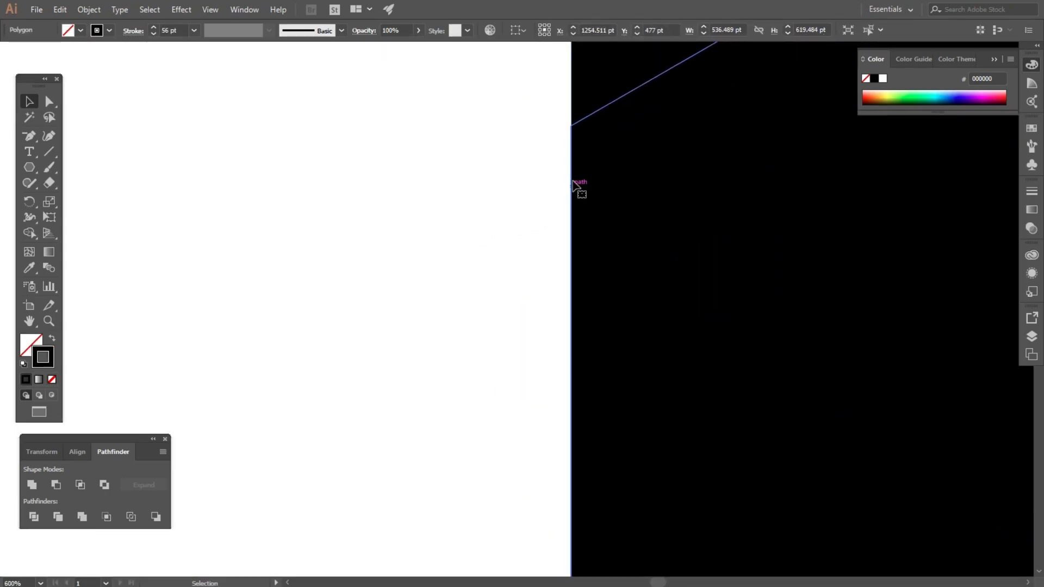
scroll(335, 198, down, 11)
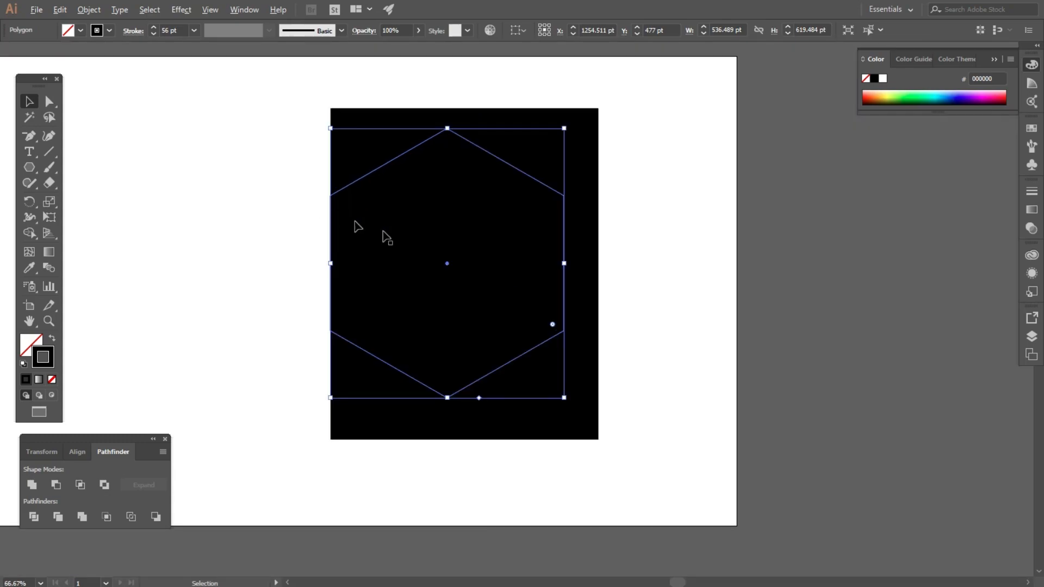
- Scale the hexagon proportionally to the bars' full width of 616 pt and expand its stroke into outlines
drag(566, 265, 598, 267)
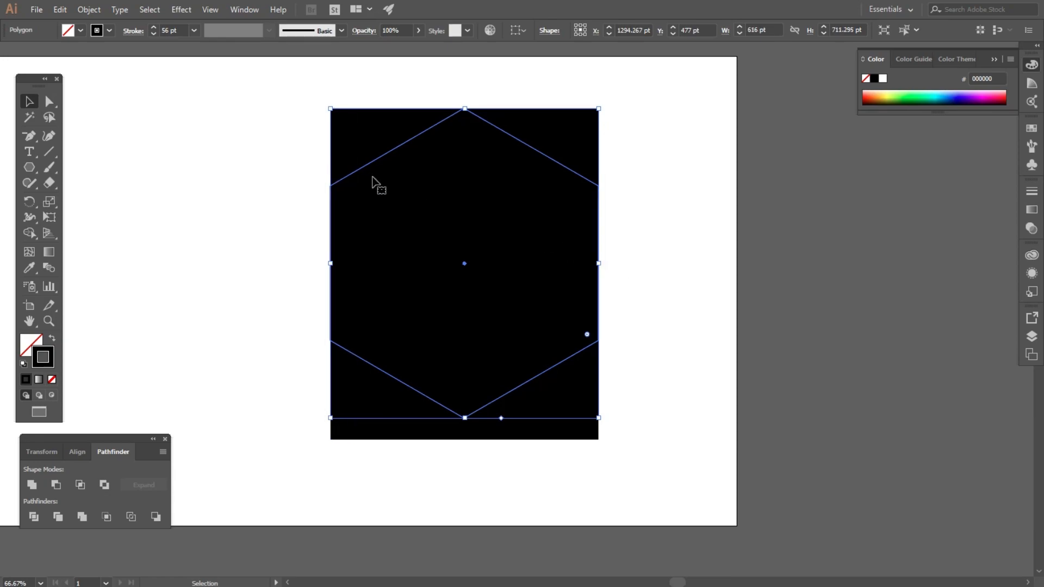
click(90, 10)
click(124, 162)
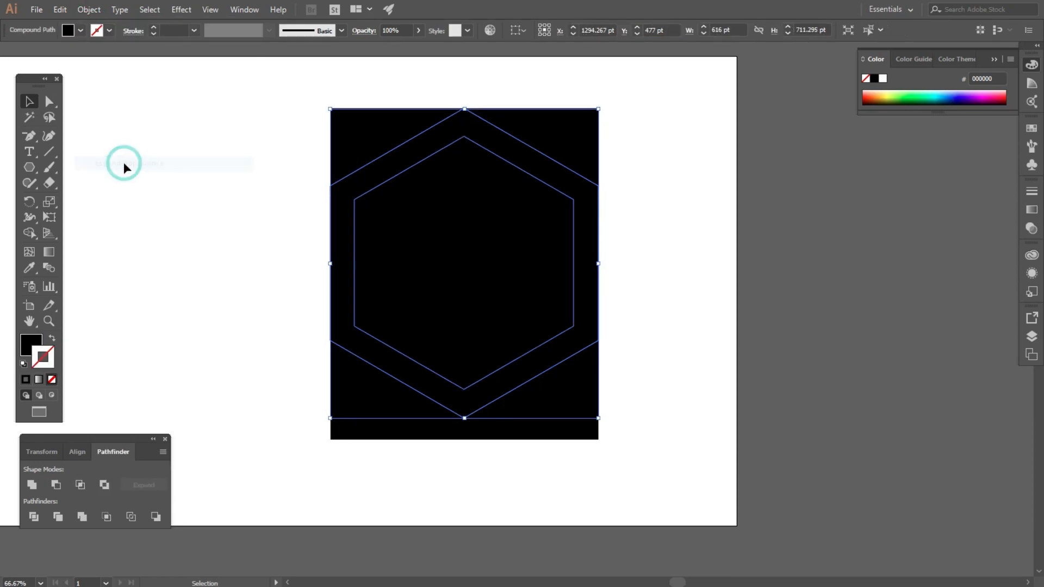
- Vertically center the hexagon outline and the group of bars with each other
drag(223, 144, 607, 449)
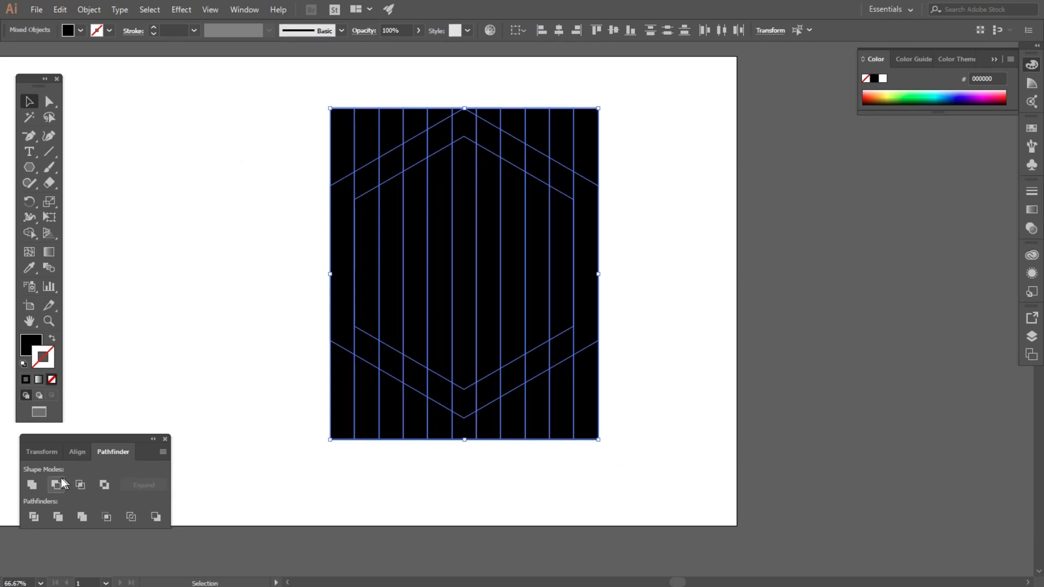
click(75, 455)
click(135, 485)
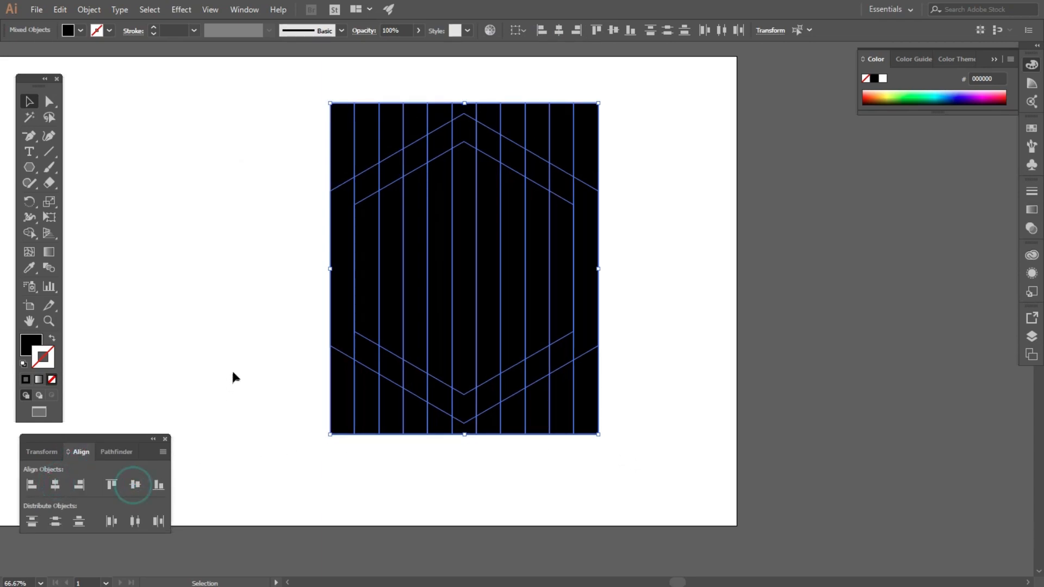
click(229, 316)
drag(246, 172, 636, 437)
click(683, 290)
- Ungroup the block of 11 vertical bars
click(360, 129)
right_click(358, 127)
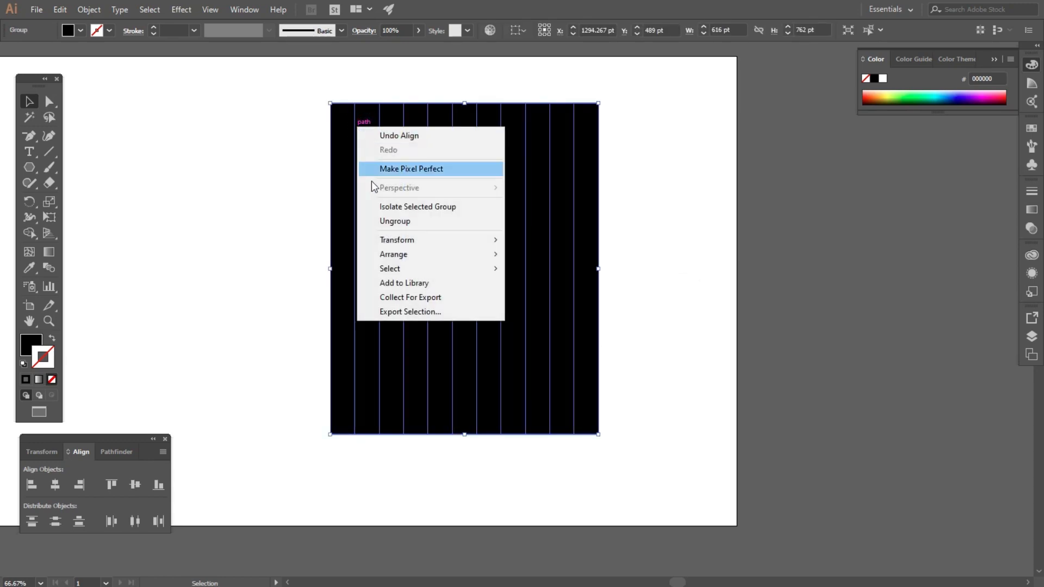
click(388, 221)
click(268, 173)
- Copy the three leftmost bars to the empty area left of the block and group the copies
click(334, 131)
shift+click(369, 134)
shift+click(391, 133)
drag(392, 136, 228, 135)
right_click(228, 133)
click(264, 212)
click(270, 174)
- Group the 11 original vertical bars again
drag(303, 97, 625, 104)
right_click(532, 115)
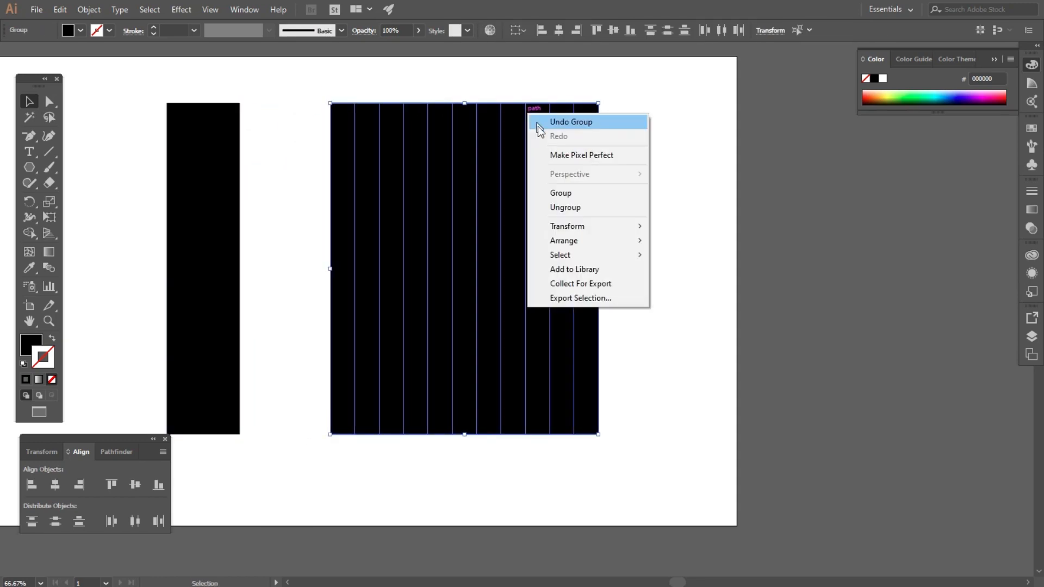
click(551, 193)
click(657, 212)
- Rotate the three-bar group 90° and center it horizontally and vertically with the vertical bars and hexagon
click(211, 189)
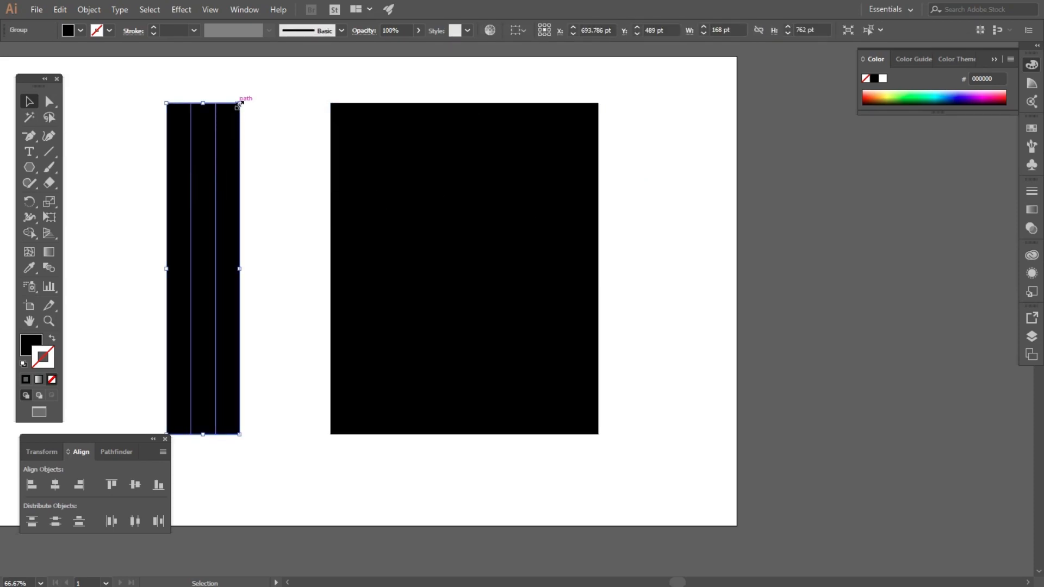
drag(266, 189, 303, 299)
drag(223, 154, 601, 391)
click(56, 484)
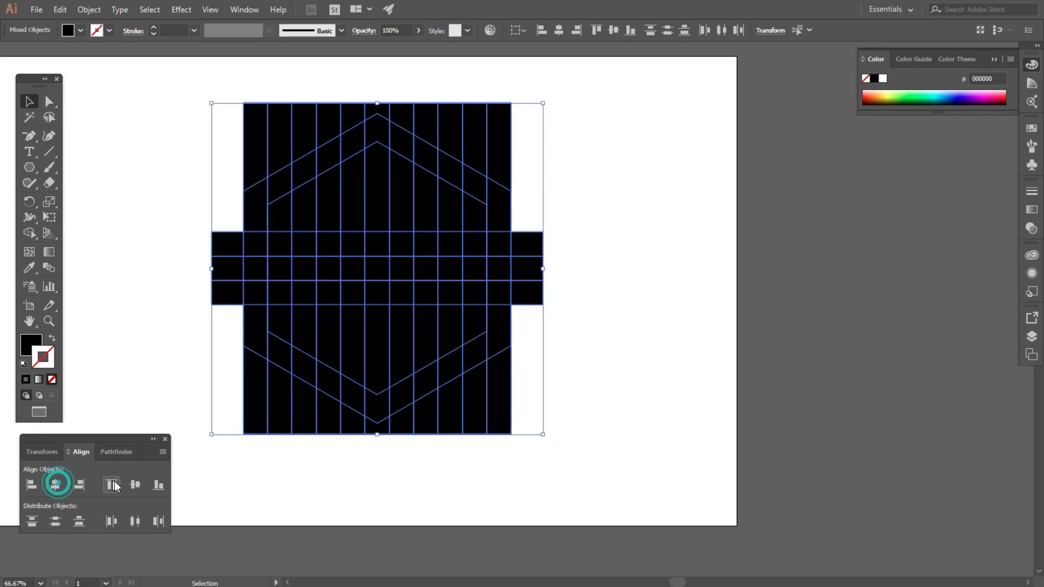
click(145, 196)
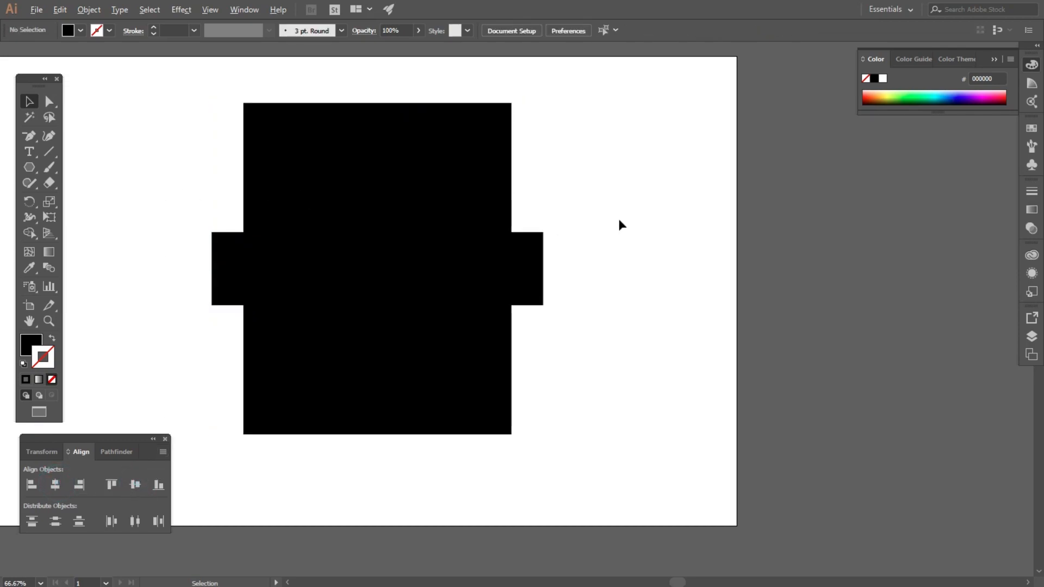
- Remove all bar segments outside the hexagon's outer outline with the Shape Builder tool
scroll(618, 219, down, 1)
drag(283, 142, 586, 372)
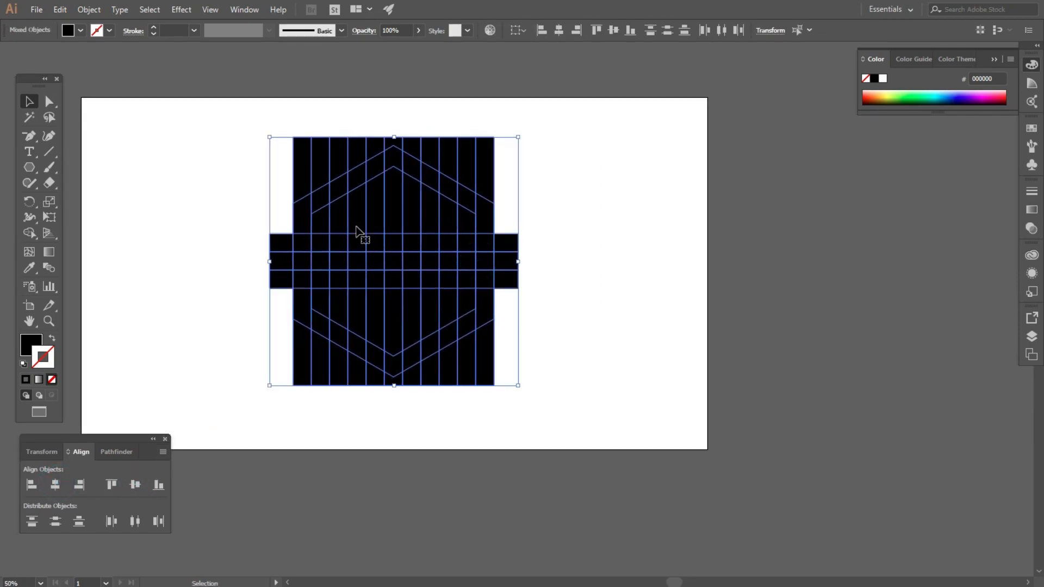
click(28, 232)
mouse_move(261, 182)
mouse_down()
mouse_move(344, 164)
mouse_move(398, 136)
mouse_move(526, 164)
mouse_move(497, 350)
mouse_move(452, 382)
mouse_move(411, 391)
mouse_move(396, 387)
mouse_move(431, 383)
mouse_move(299, 359)
mouse_up()
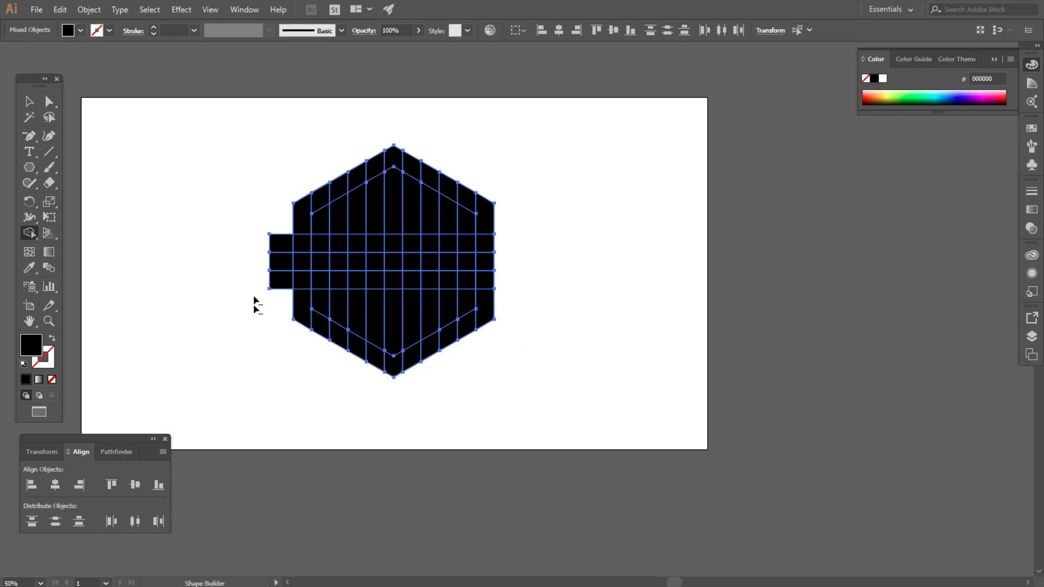
drag(275, 238, 265, 292)
- Duplicate the trimmed hexagon grid to the left of the original
click(28, 101)
drag(205, 142, 490, 384)
drag(415, 281, 202, 273)
click(112, 118)
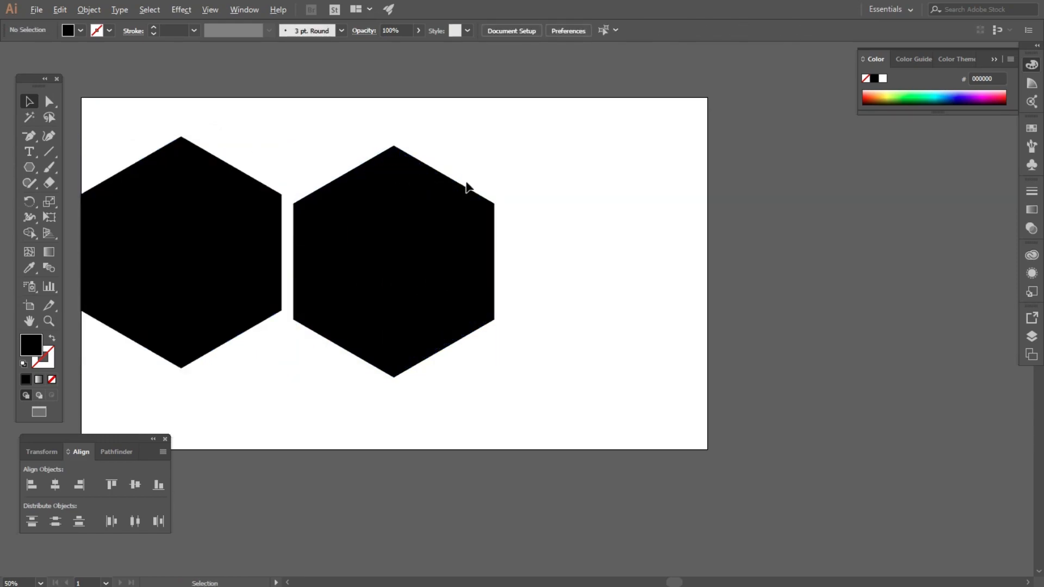
- Arrange the two hexagon grids side by side with a gap between them on the artboard
scroll(466, 188, down, 2)
drag(518, 302, 517, 302)
drag(419, 228, 482, 235)
scroll(431, 209, up, 2)
click(438, 141)
drag(207, 112, 429, 359)
drag(409, 278, 362, 287)
click(456, 141)
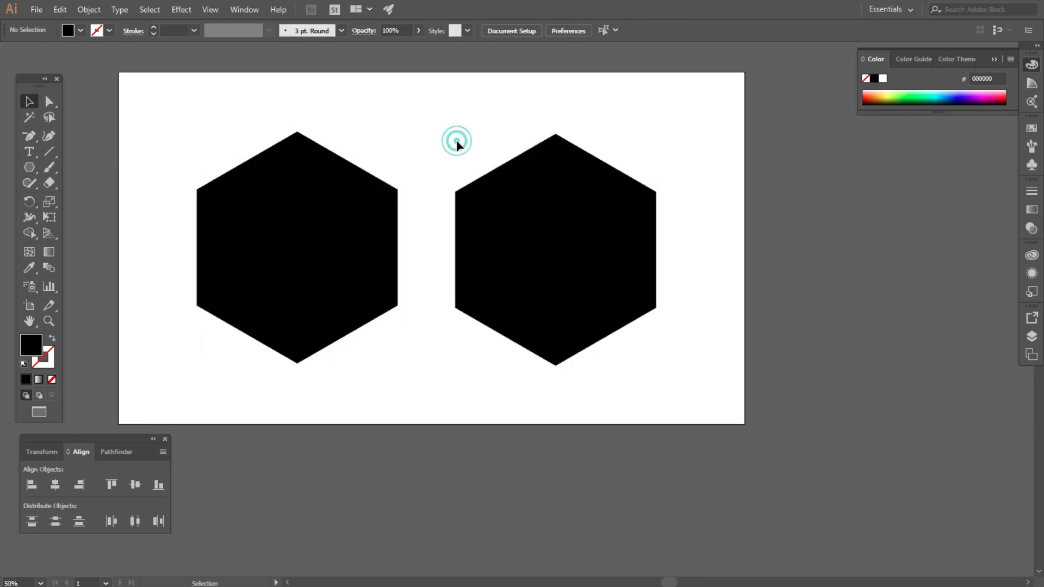
- Carve a G from the left hexagon's left columns with the Shape Builder tool, clearing its inner space and dividing gap, and merge its segments
scroll(158, 88, up, 1)
drag(193, 136, 409, 432)
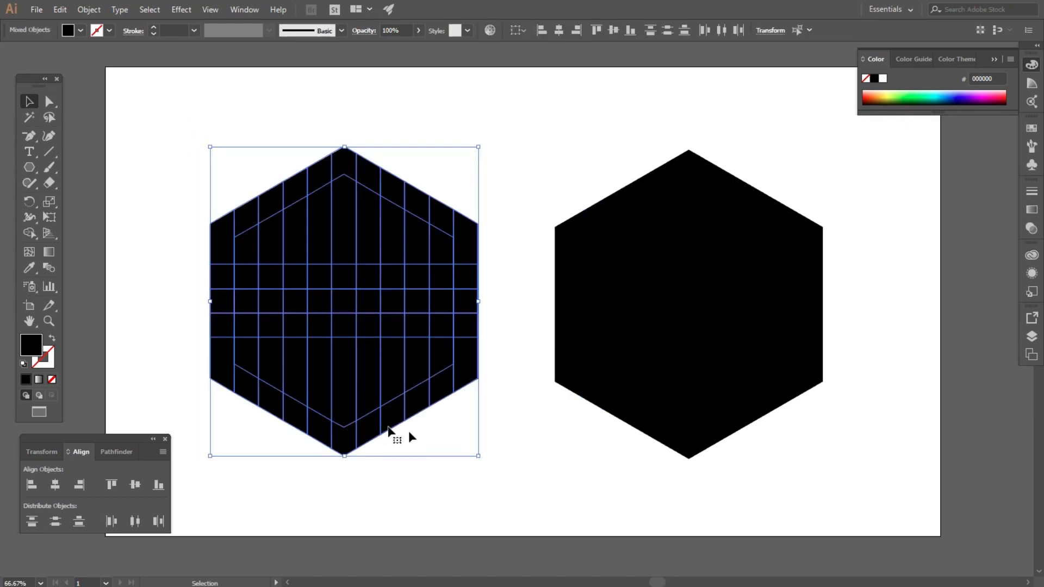
click(30, 233)
scroll(158, 281, up, 1)
drag(297, 236, 304, 403)
mouse_move(370, 111)
mouse_down()
mouse_move(352, 166)
mouse_move(366, 522)
mouse_up()
alt+click(338, 280)
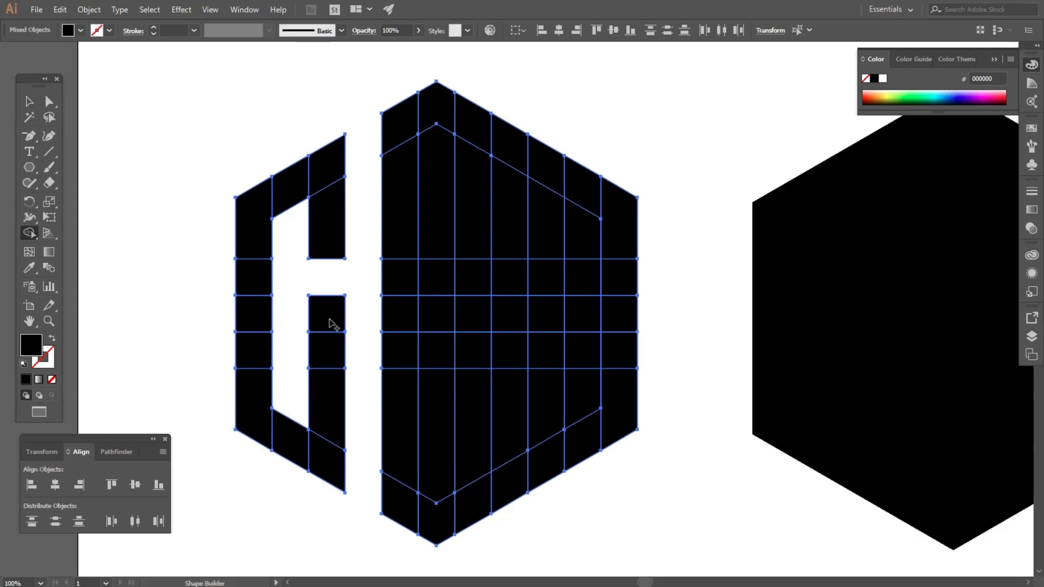
mouse_move(335, 353)
mouse_down()
mouse_move(327, 451)
mouse_move(266, 414)
mouse_move(259, 338)
mouse_move(262, 244)
mouse_move(322, 164)
mouse_move(333, 223)
mouse_up()
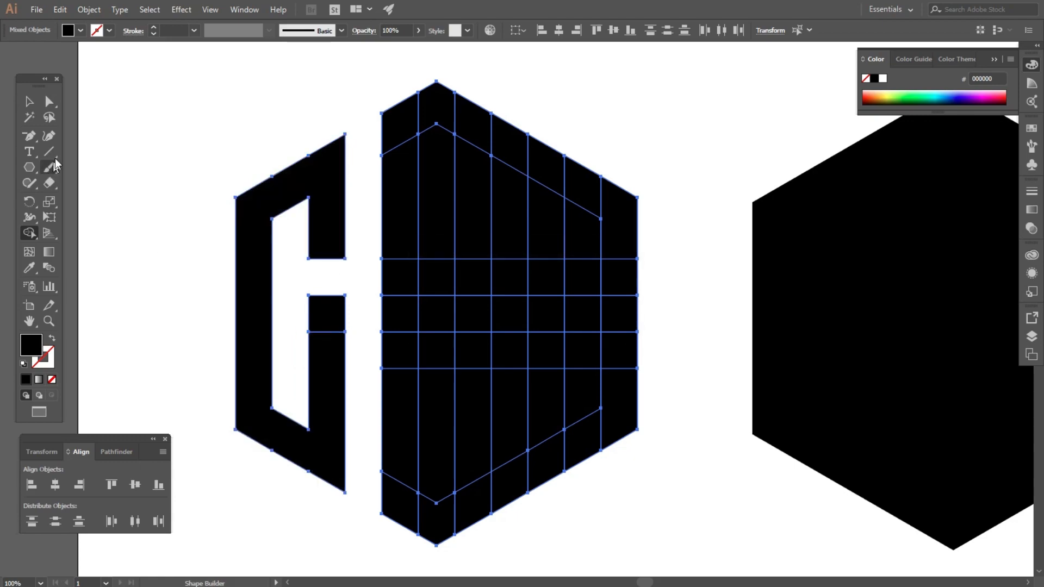
- Ungroup the left hexagon's pieces, starting from the G's small crossbar block
click(32, 100)
click(117, 216)
click(330, 319)
right_click(331, 319)
click(364, 410)
click(288, 331)
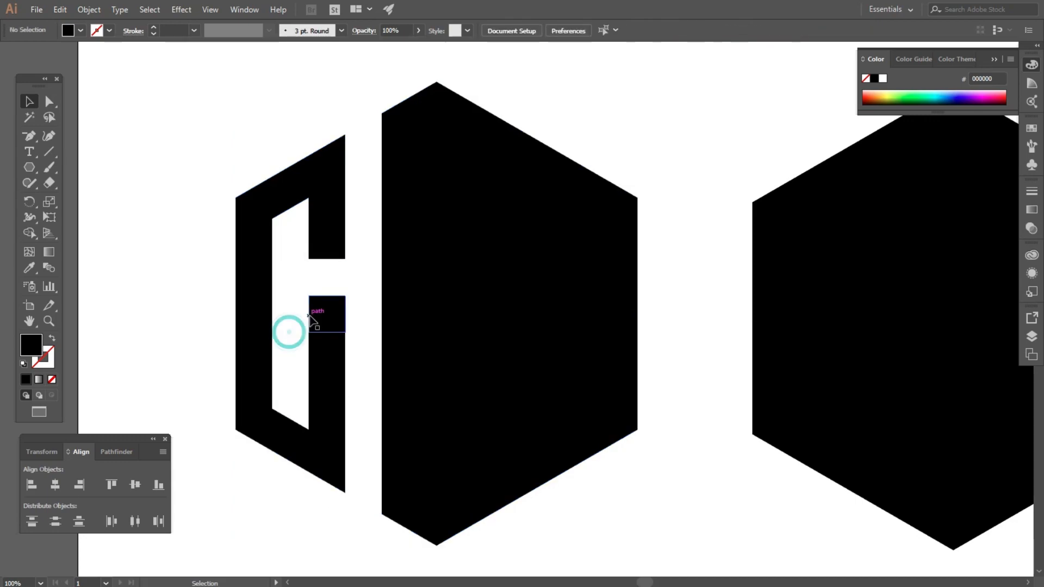
click(311, 316)
scroll(302, 316, up, 2)
right_click(345, 300)
click(387, 377)
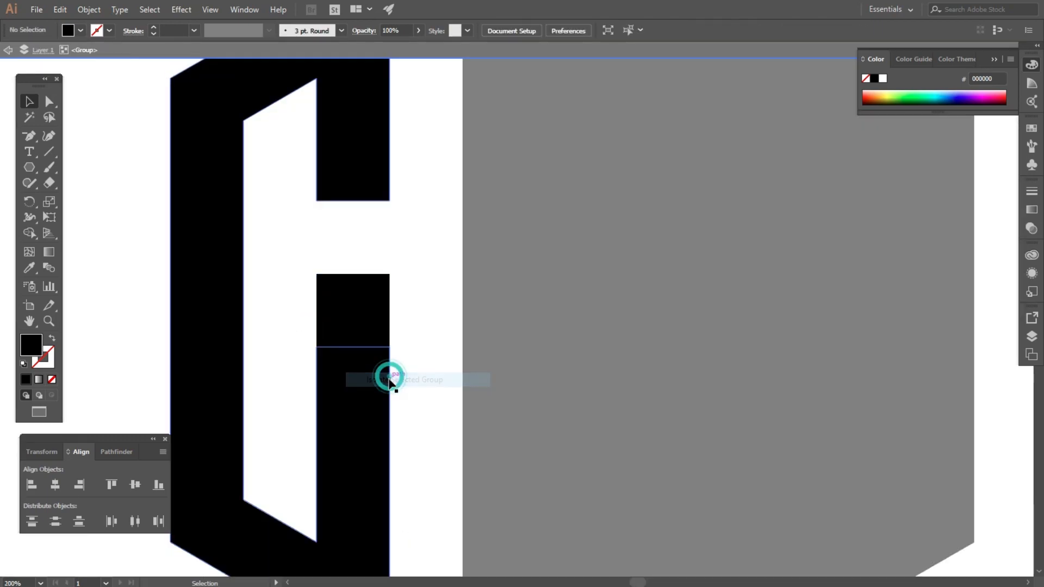
double_click(390, 249)
- Ungroup the G's crossbar block and stretch it inward by about half a bar width to form the G's spur
click(354, 310)
right_click(355, 312)
click(391, 402)
click(362, 321)
drag(316, 310, 281, 308)
click(334, 236)
scroll(334, 236, down, 3)
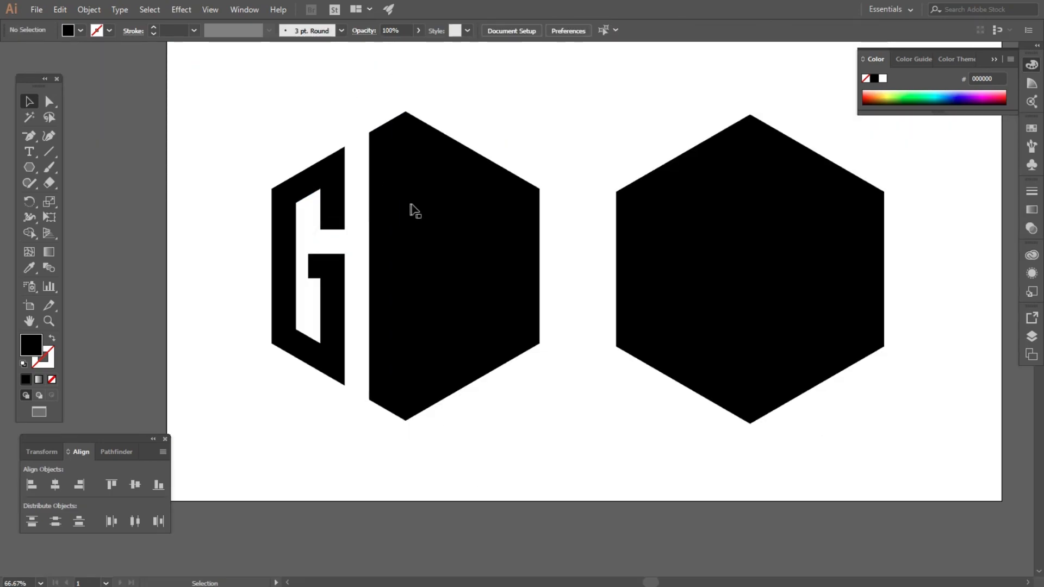
- Remove the dividing column right of the middle letter and carve out the A's inner segments and bottom point with the Shape Builder tool
drag(231, 133, 551, 426)
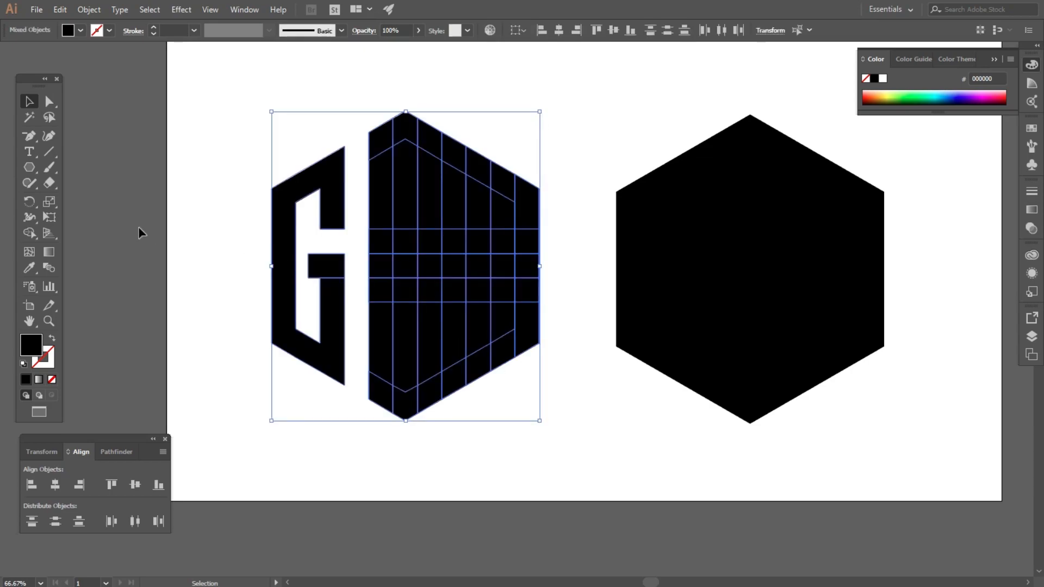
click(30, 233)
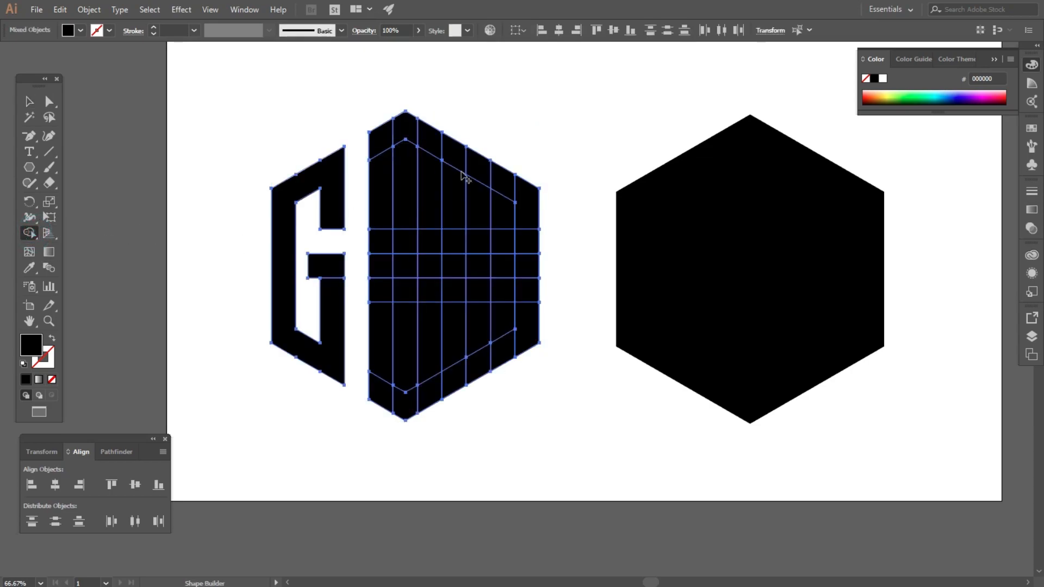
drag(457, 133, 464, 419)
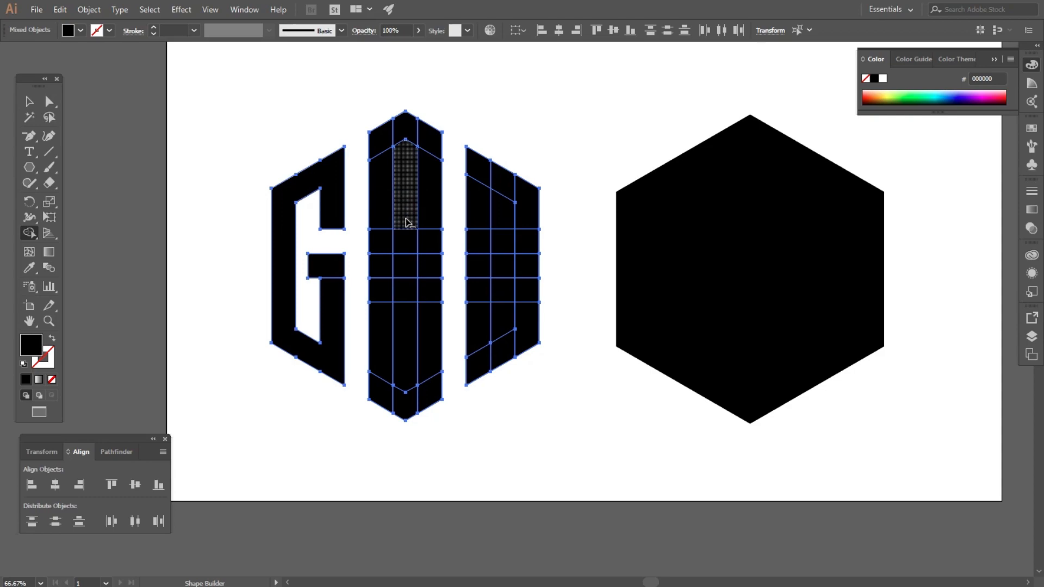
alt+click(407, 245)
drag(406, 296, 407, 324)
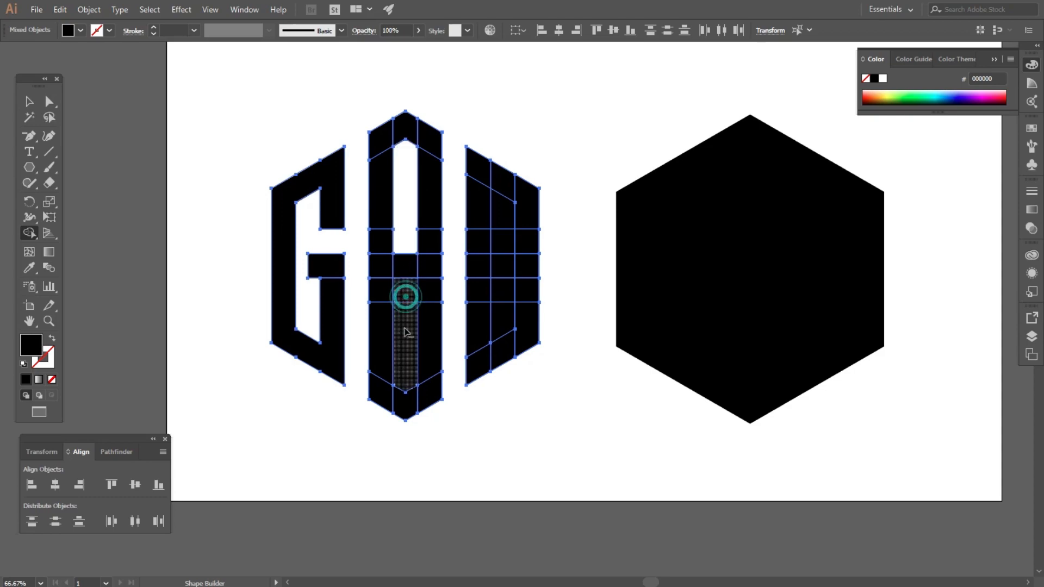
drag(415, 447, 415, 449)
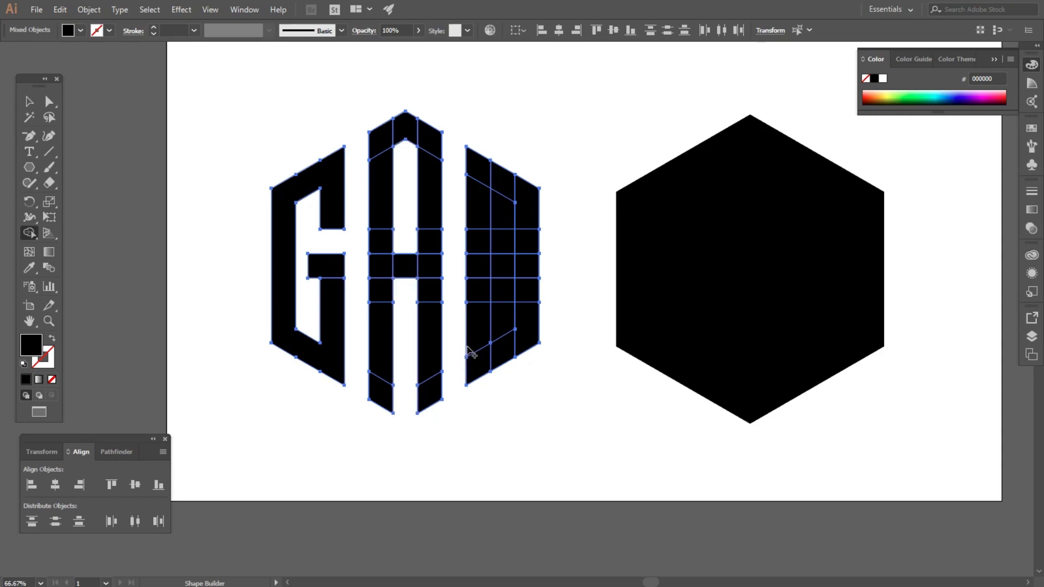
- Merge the middle A's outline and leg segments with the Shape Builder tool, then deselect the artwork
scroll(428, 266, up, 1)
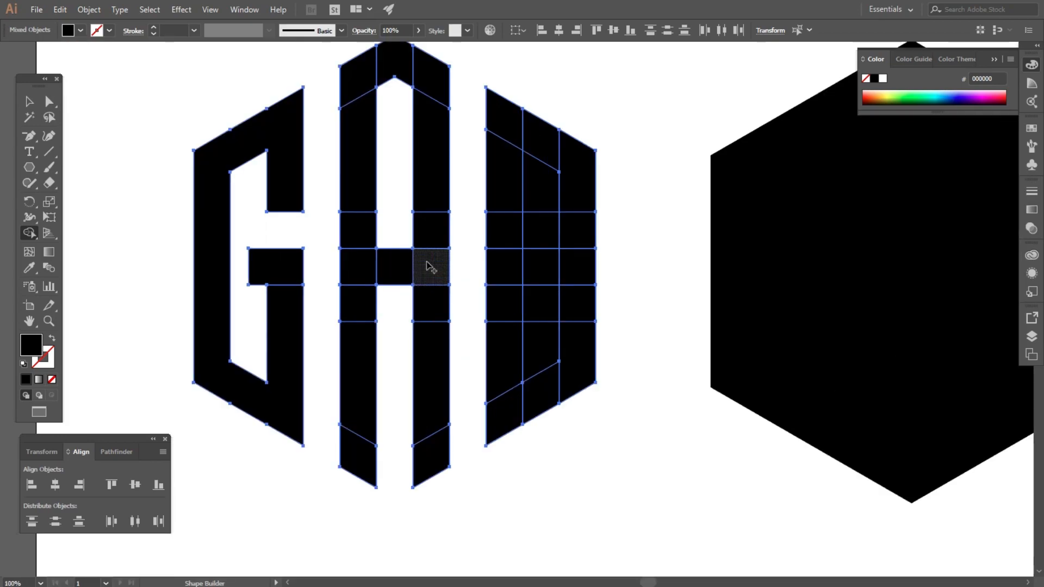
mouse_move(354, 473)
mouse_down()
mouse_move(356, 232)
mouse_move(358, 121)
mouse_move(374, 64)
mouse_move(403, 57)
mouse_move(430, 70)
mouse_move(435, 147)
mouse_up()
drag(435, 190, 434, 234)
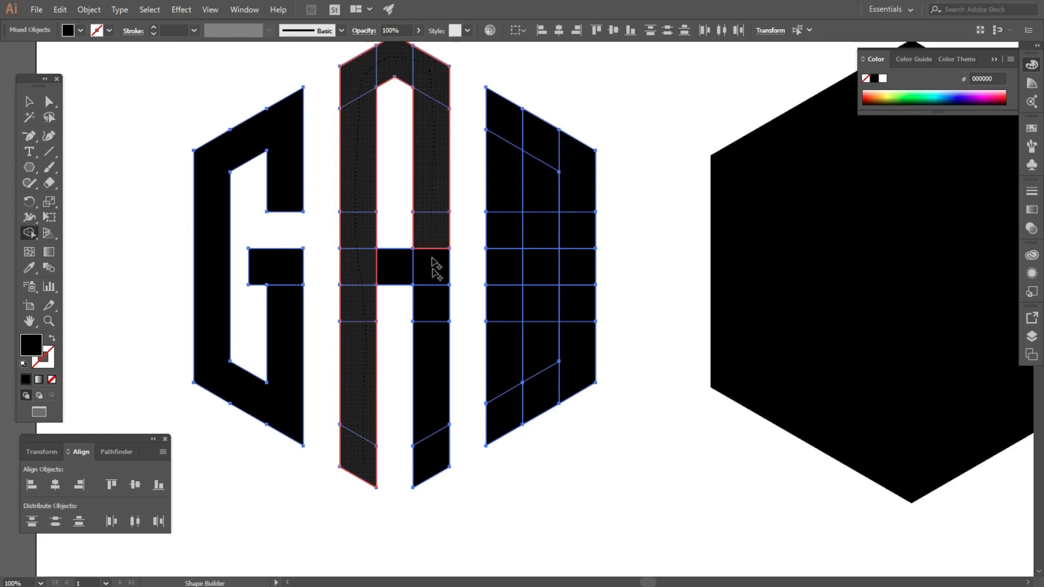
mouse_move(438, 471)
mouse_down()
mouse_move(366, 279)
mouse_move(385, 275)
mouse_up()
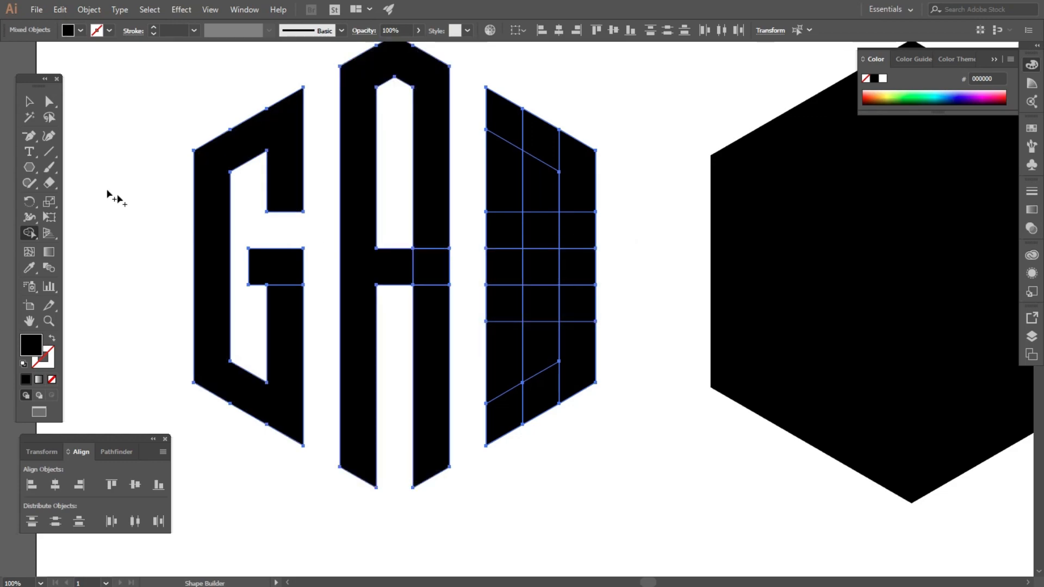
click(30, 102)
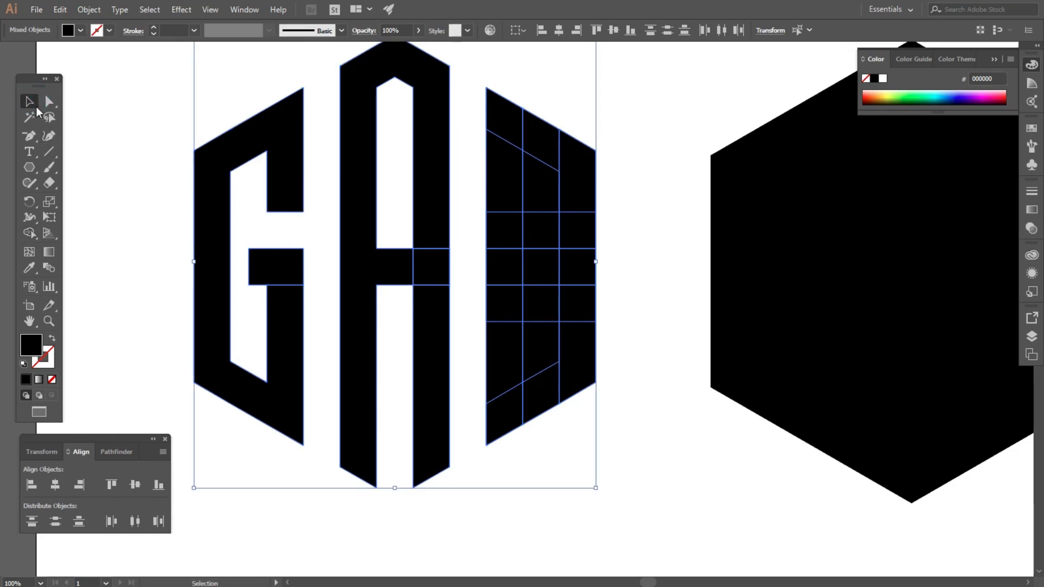
click(124, 89)
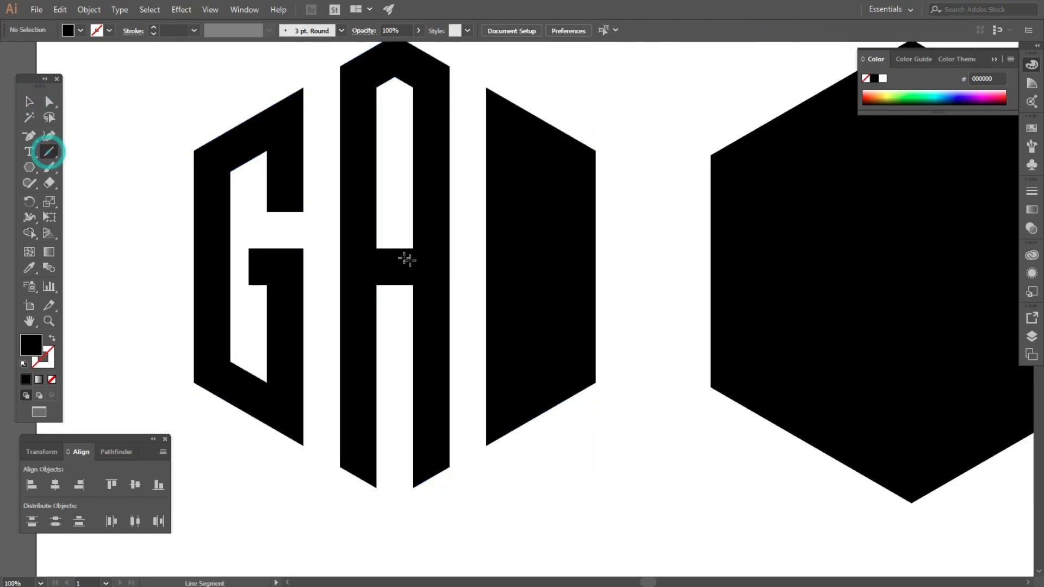
- Draw two crossing diagonal lines, each 56 pt wide and high, over the square where the A's crossbar meets its right leg
scroll(415, 248, up, 2)
drag(413, 247, 484, 320)
drag(410, 320, 484, 247)
click(30, 104)
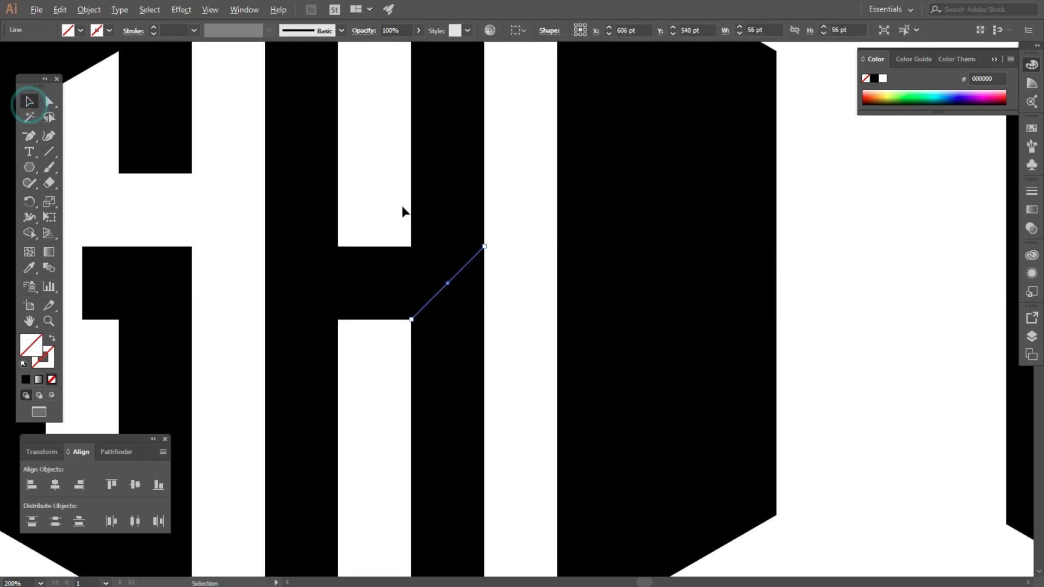
- Cut the outer triangle from the crossed square on the A's right leg with the Shape Builder tool to form an R
scroll(401, 204, down, 2)
drag(315, 174, 485, 289)
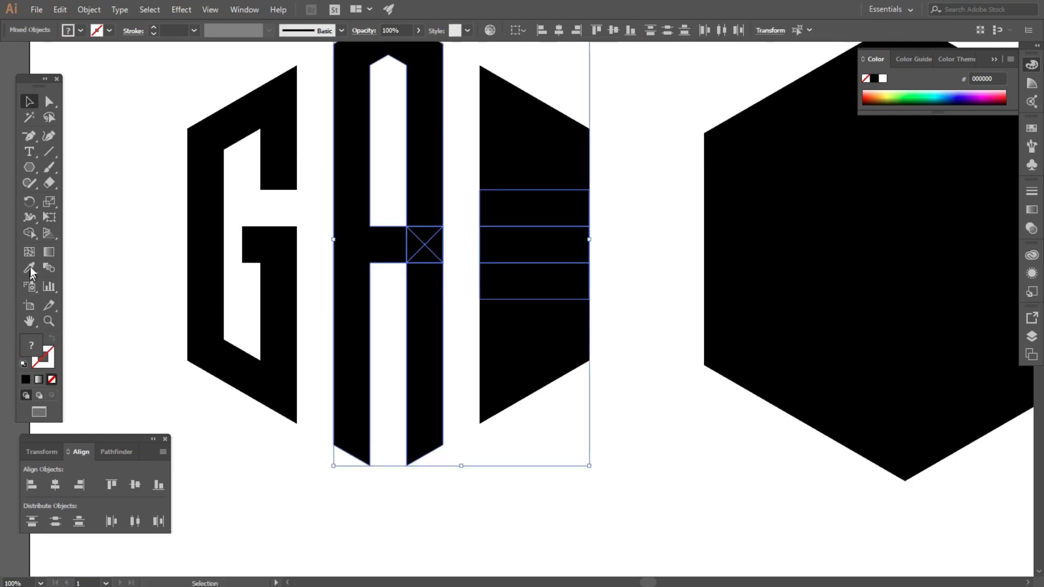
click(29, 233)
scroll(456, 237, up, 2)
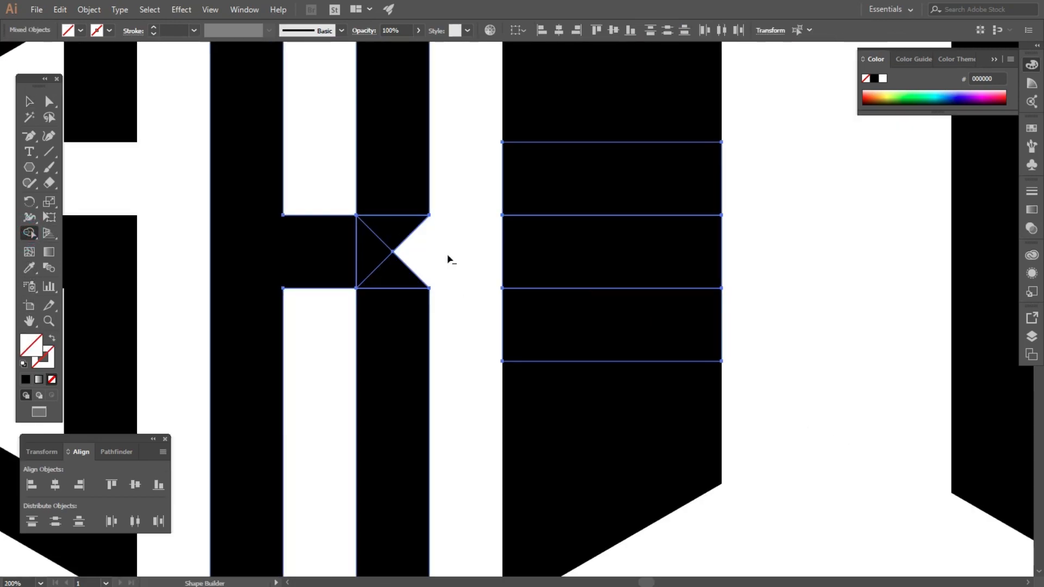
- Merge the remaining pieces of the R and give it the G's black fill with the Eyedropper tool
scroll(450, 259, down, 1)
mouse_move(350, 211)
mouse_down()
mouse_move(388, 236)
mouse_move(357, 254)
mouse_move(385, 264)
mouse_move(417, 292)
mouse_up()
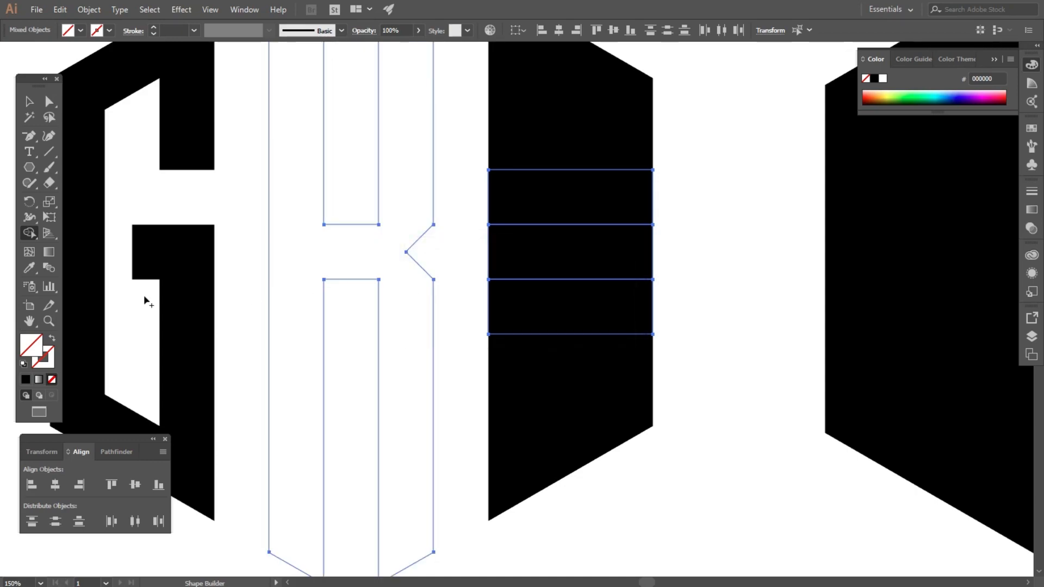
click(32, 267)
click(187, 118)
click(31, 103)
scroll(590, 145, down, 3)
scroll(462, 209, up, 2)
- Round the R's right inner corners at the crossbar and the outer corners of its notch with a 56 pt radius
click(459, 210)
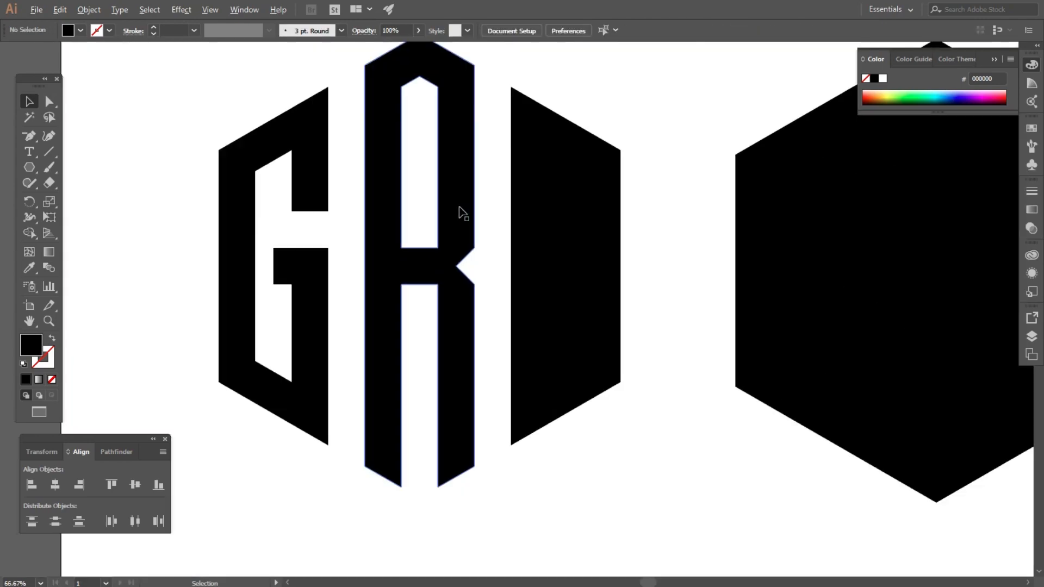
click(50, 101)
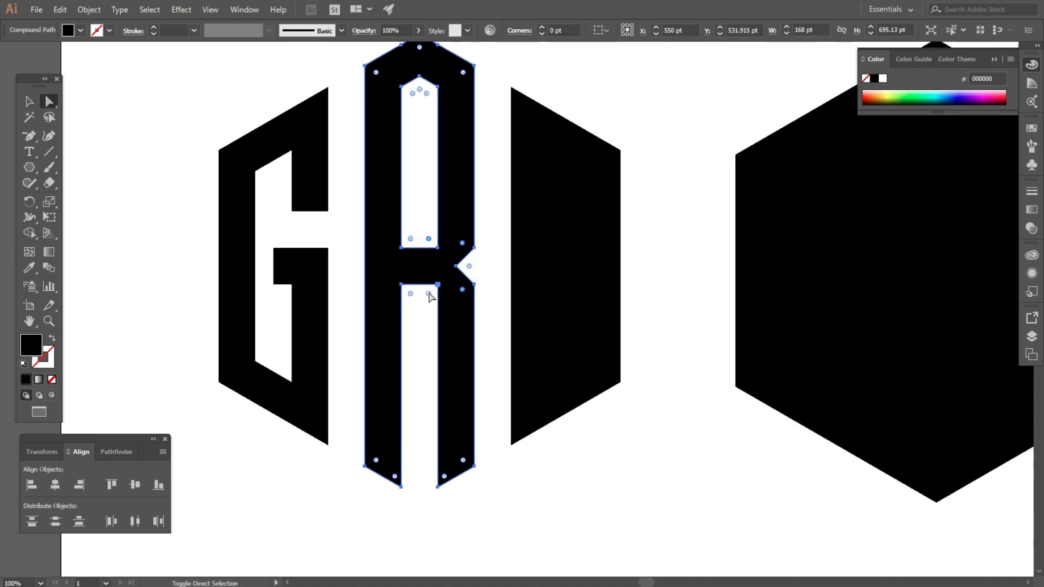
drag(411, 293, 235, 293)
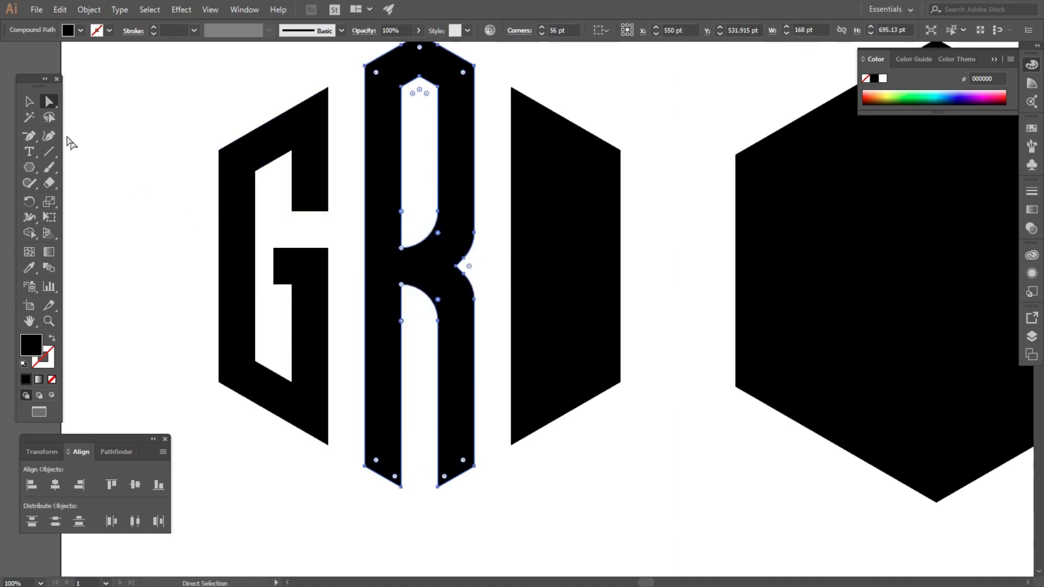
click(28, 100)
click(139, 124)
- Carve an H from the remaining right-hand section by removing the middle column above and below the crossbar with the Shape Builder tool
key(ctrl+minus)
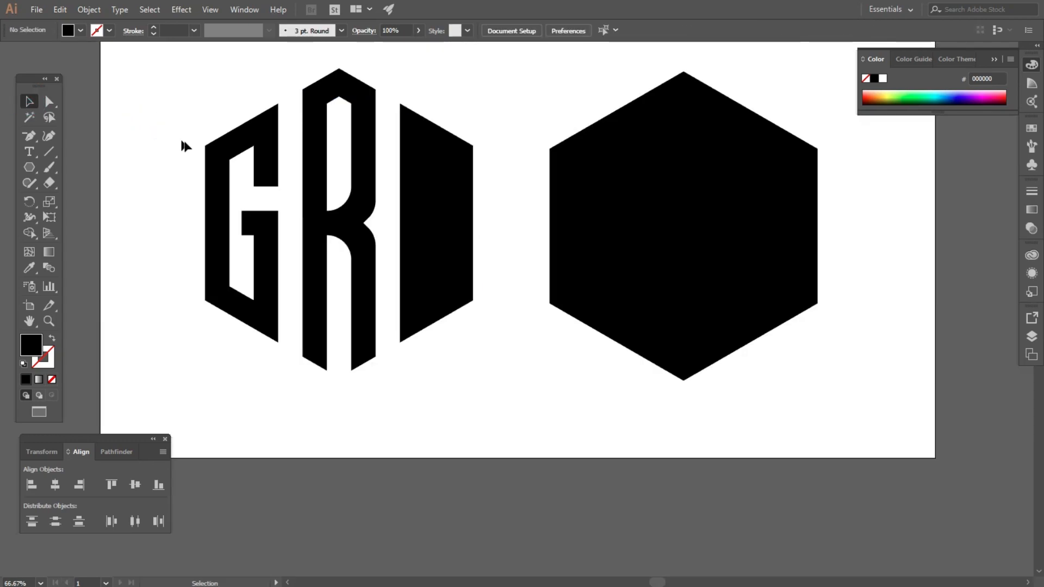
drag(397, 98, 490, 348)
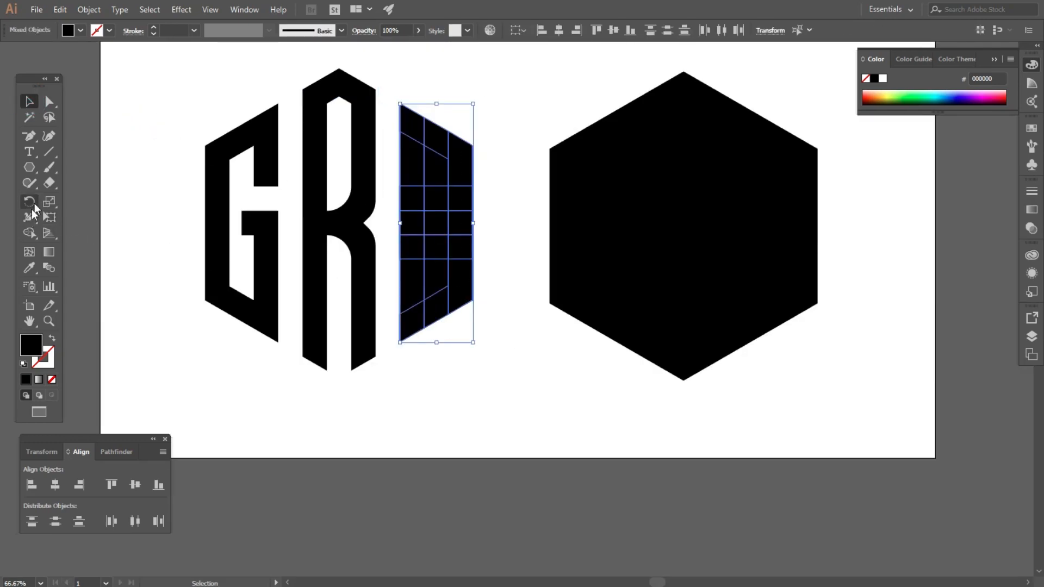
click(34, 233)
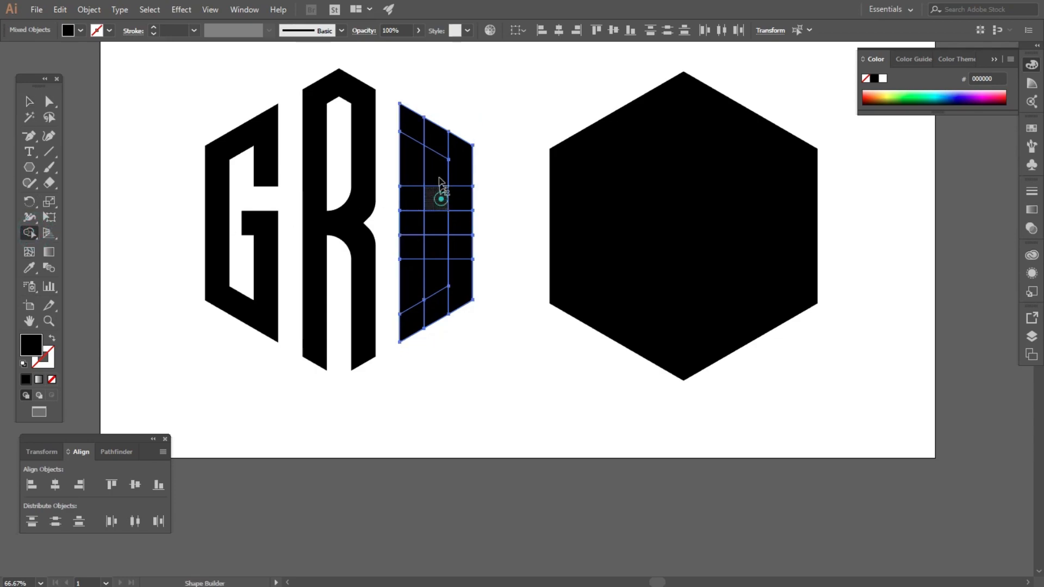
drag(441, 190, 436, 182)
drag(438, 247, 449, 402)
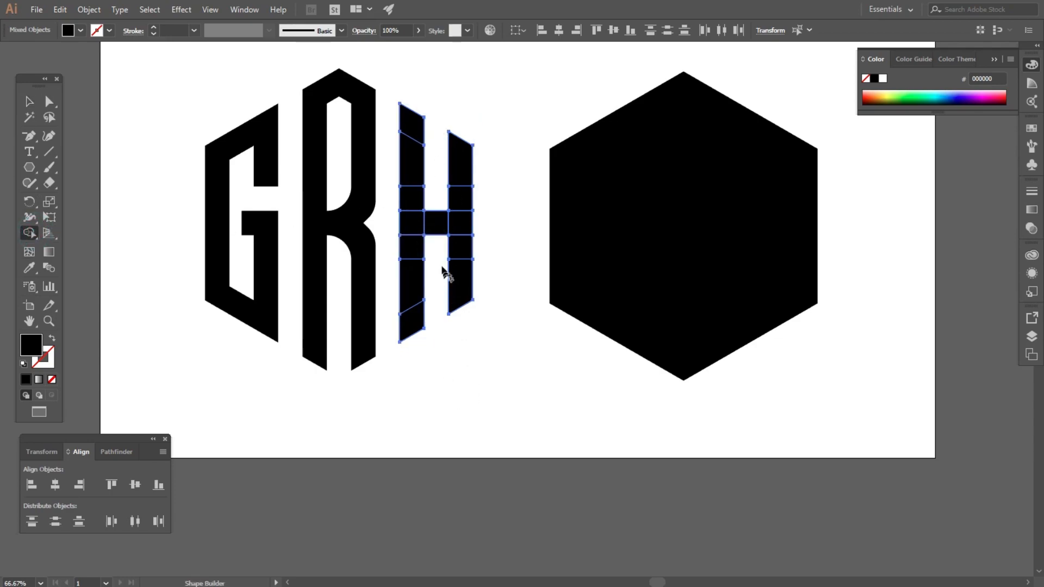
click(30, 101)
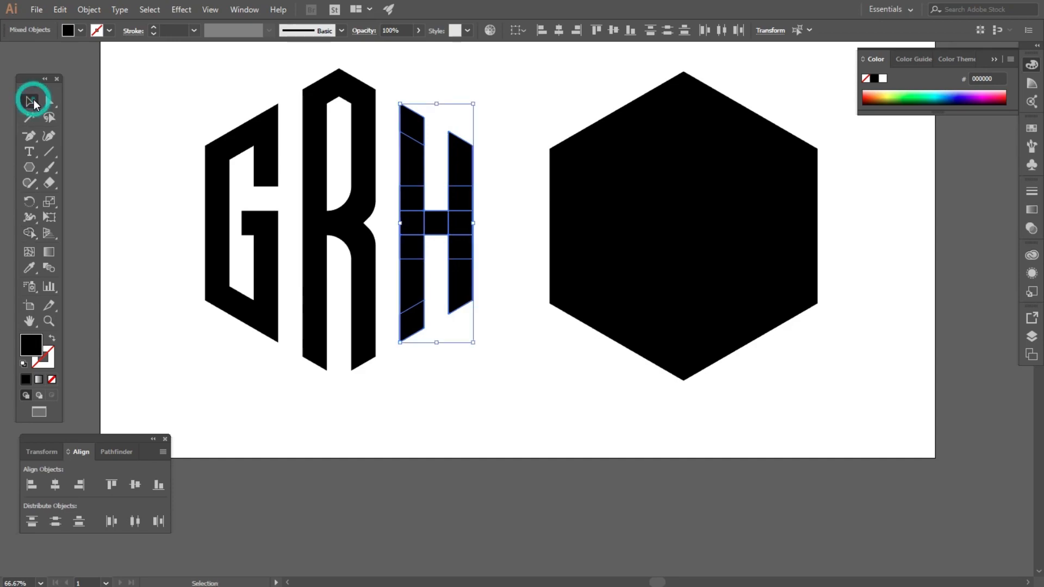
click(511, 395)
- Draw crossing diagonal lines, 56 pt wide and high, over both squares where the H's crossbar meets its legs
scroll(473, 244, up, 2)
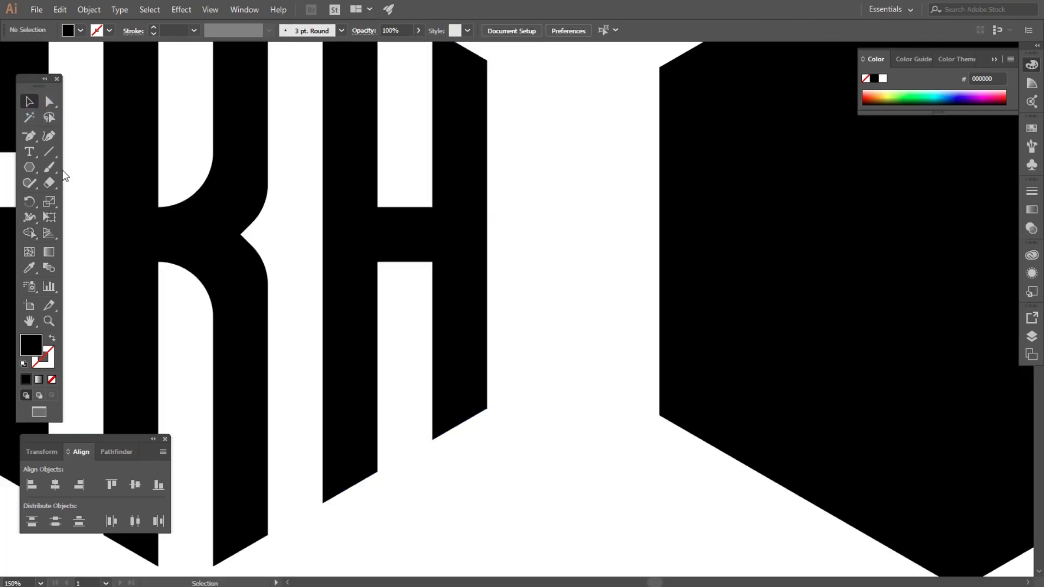
click(49, 152)
mouse_move(433, 208)
mouse_down()
mouse_move(487, 262)
mouse_move(434, 260)
mouse_move(488, 207)
mouse_up()
mouse_move(324, 207)
mouse_down()
mouse_move(389, 256)
mouse_move(378, 262)
mouse_up()
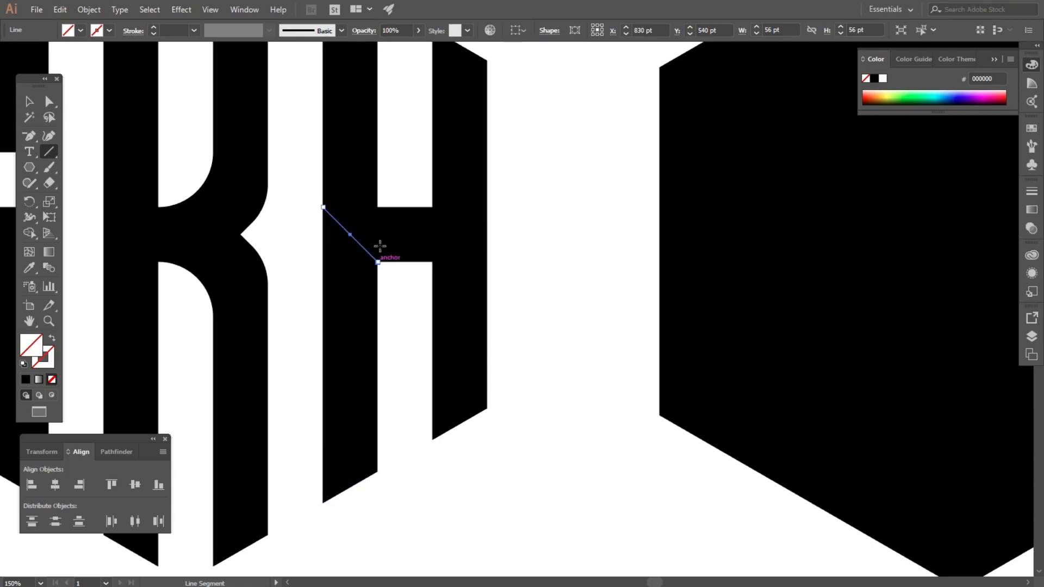
drag(378, 207, 323, 263)
click(28, 100)
- Cut the outer triangles from the crossed squares on both sides of the H with the Shape Builder tool
key(ctrl+minus)
drag(325, 189, 514, 319)
key(ctrl+plus)
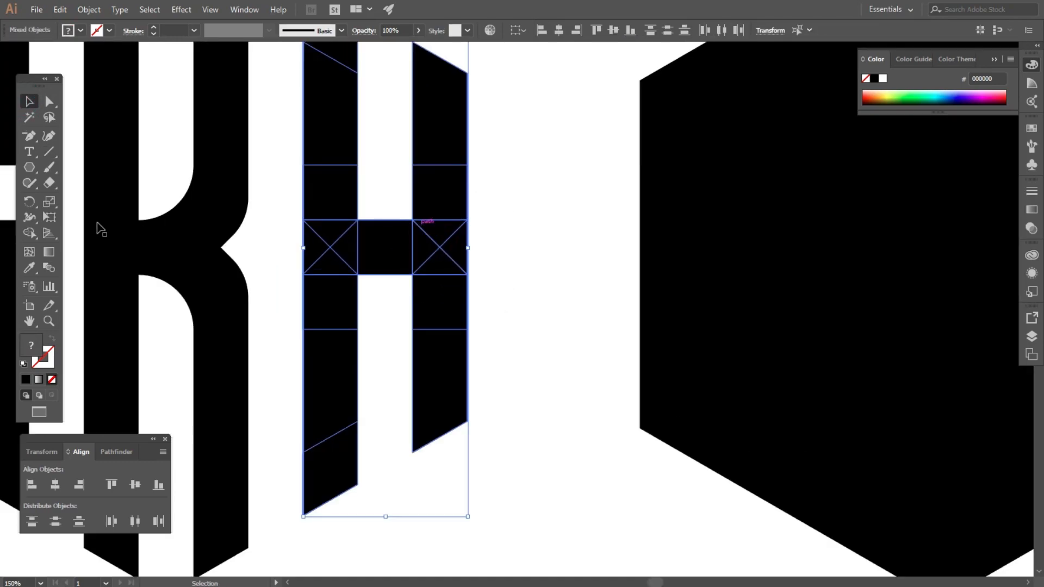
click(30, 233)
alt+click(455, 247)
drag(320, 251, 294, 253)
- Merge all pieces of the H into one shape and apply the R's black fill with the Eyedropper tool
mouse_move(335, 54)
mouse_down()
mouse_move(334, 462)
mouse_move(325, 398)
mouse_move(341, 270)
mouse_move(402, 239)
mouse_move(438, 202)
mouse_move(433, 144)
mouse_move(435, 389)
mouse_up()
drag(359, 391, 357, 392)
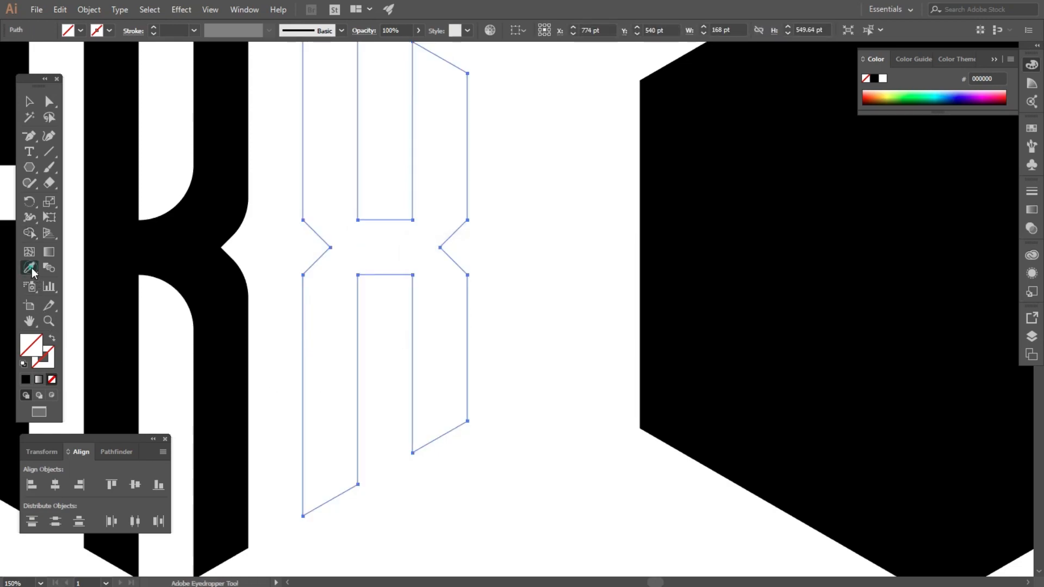
click(123, 228)
click(29, 100)
- Round the H's four inner crossbar corners and the outer corners of both side notches with a 28 pt radius
click(48, 99)
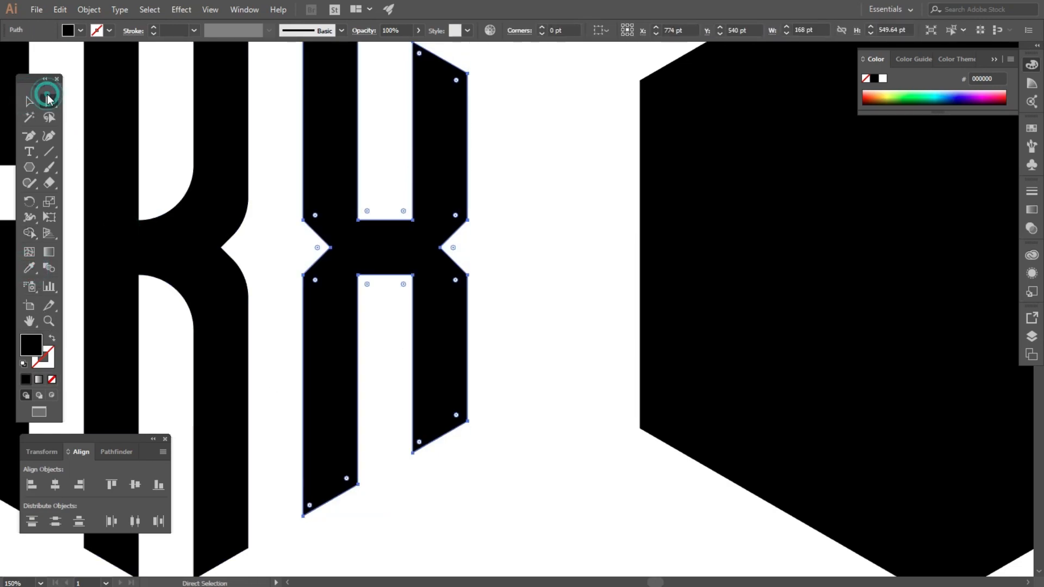
click(314, 280)
shift+click(315, 280)
shift+click(367, 211)
shift+click(367, 284)
shift+click(403, 284)
shift+click(404, 212)
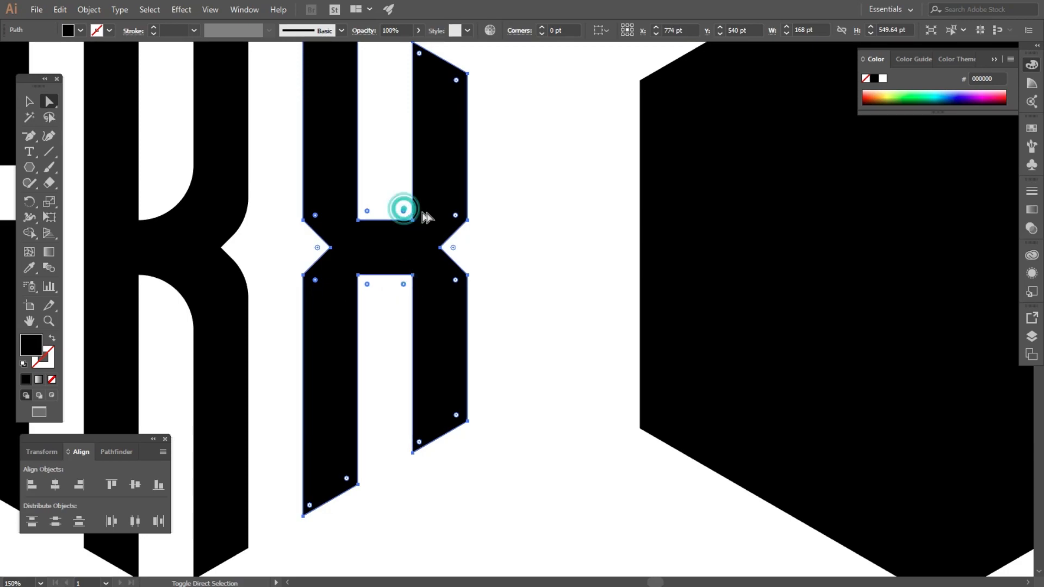
shift+click(456, 215)
drag(456, 280, 210, 294)
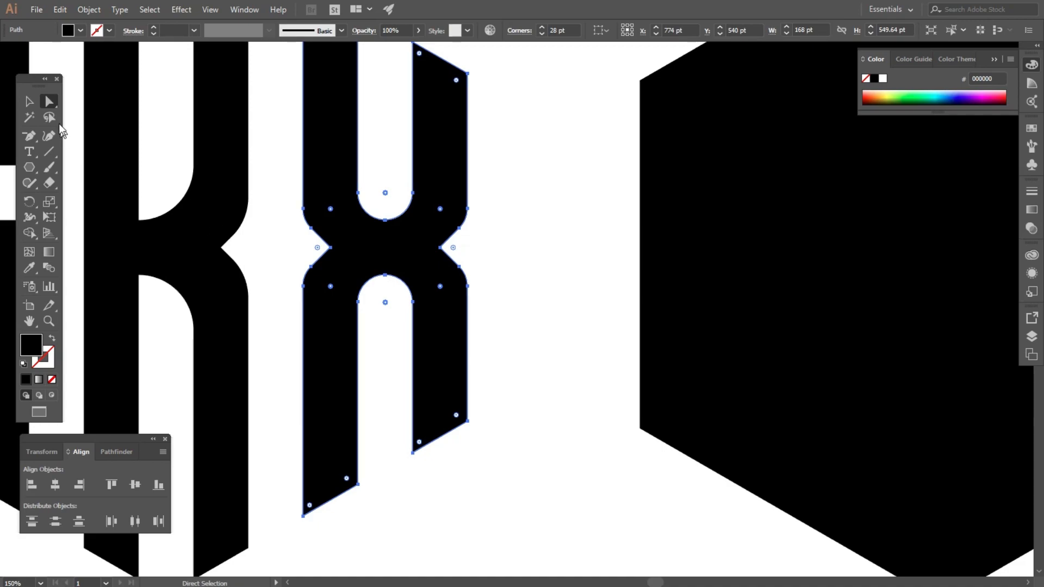
- Carve an H from the left side of the second hexagon's grid with the Shape Builder tool, removing the adjacent separating column
click(29, 101)
click(541, 170)
key(ctrl+0)
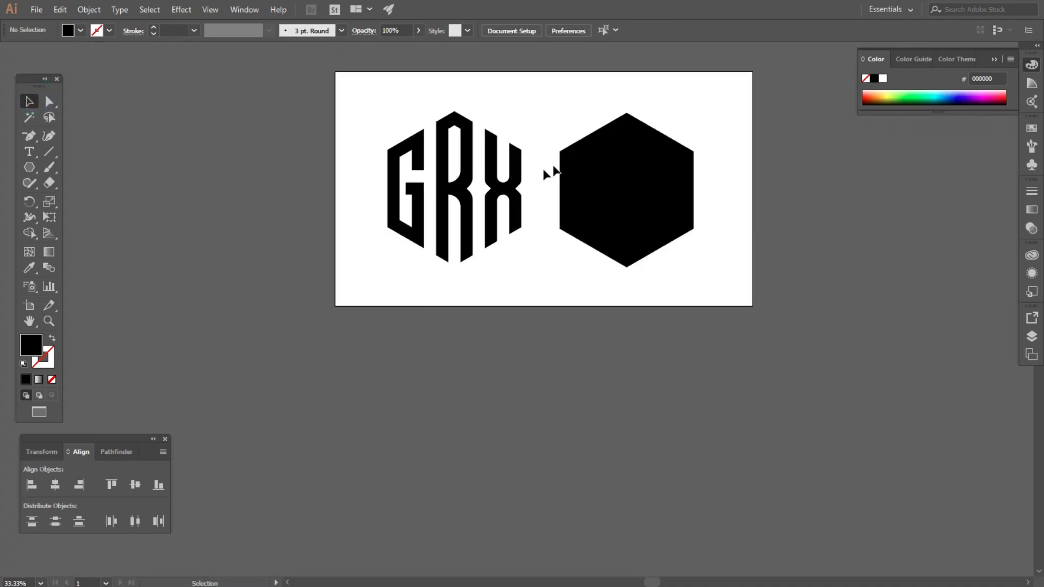
scroll(669, 104, up, 2)
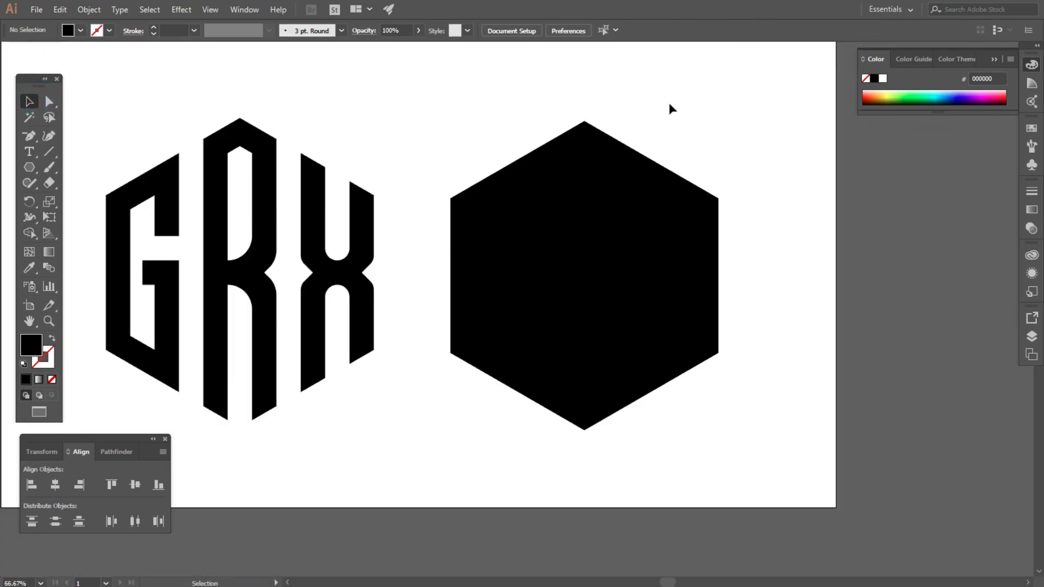
drag(422, 93, 756, 435)
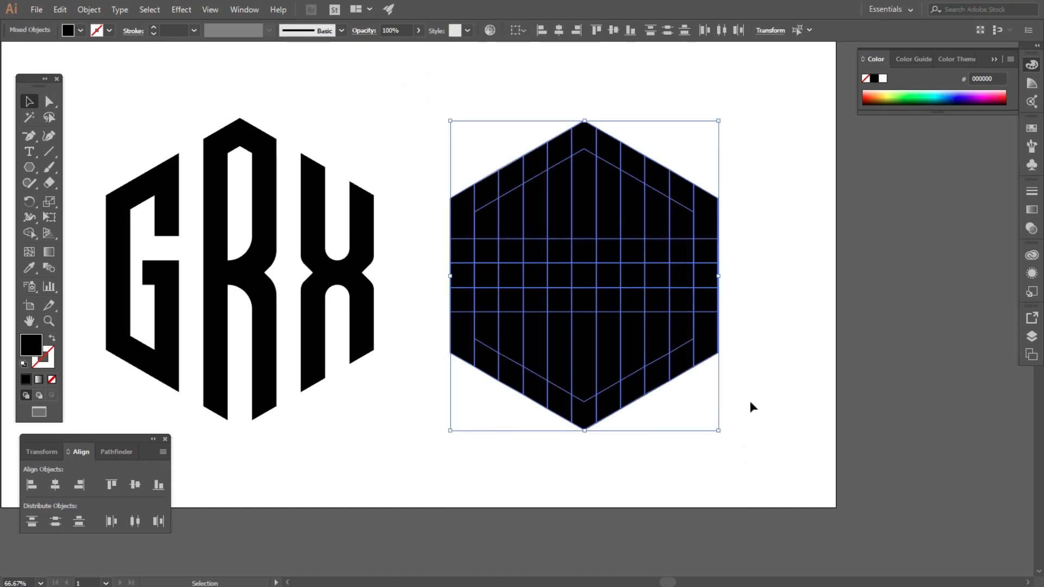
click(28, 234)
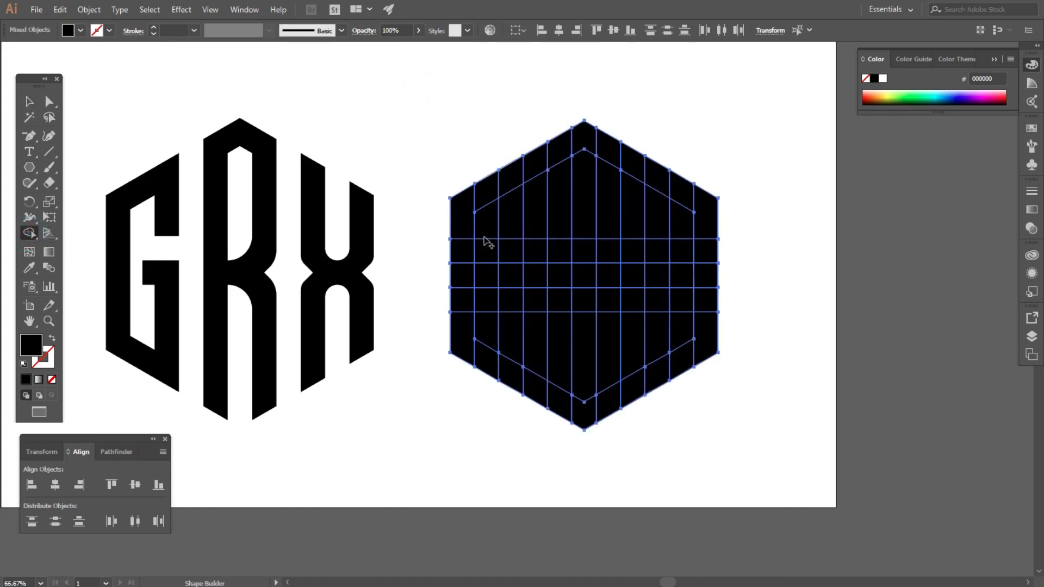
mouse_move(485, 255)
mouse_down()
mouse_move(488, 164)
mouse_move(489, 403)
mouse_up()
mouse_move(535, 129)
mouse_down()
mouse_move(544, 237)
mouse_move(547, 442)
mouse_up()
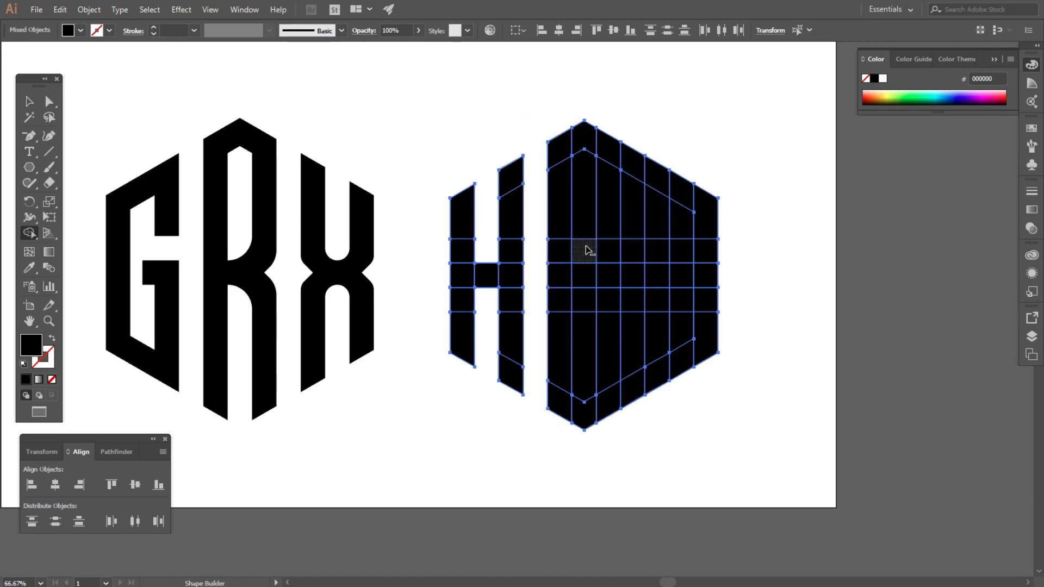
- Carve an open C-shaped middle letter and a second H beside it from the remaining grid with the Shape Builder tool
mouse_move(608, 254)
mouse_down()
mouse_move(587, 225)
mouse_move(588, 342)
mouse_up()
mouse_move(636, 147)
mouse_down()
mouse_move(622, 192)
mouse_move(644, 409)
mouse_up()
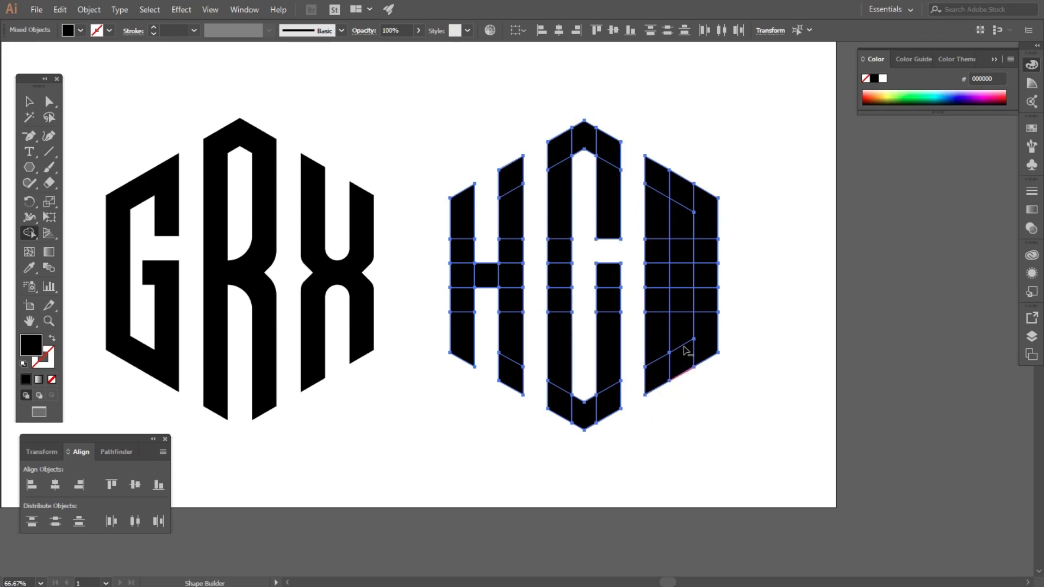
drag(681, 260, 676, 163)
drag(680, 299, 694, 406)
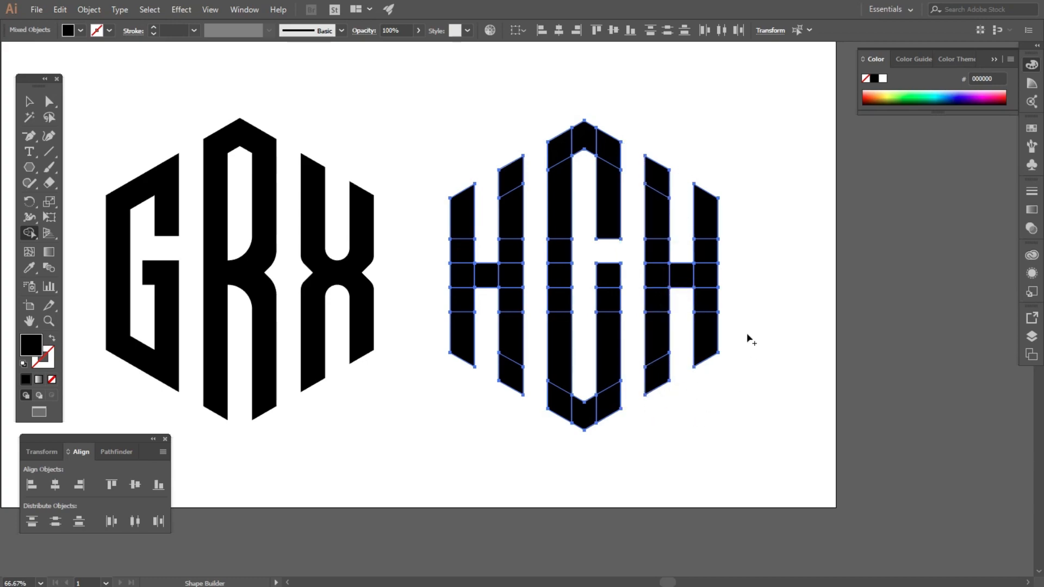
- Draw two crossing diagonal lines, 56 pt wide and high, over the square where the first H's crossbar meets its inner leg
scroll(500, 250, up, 2)
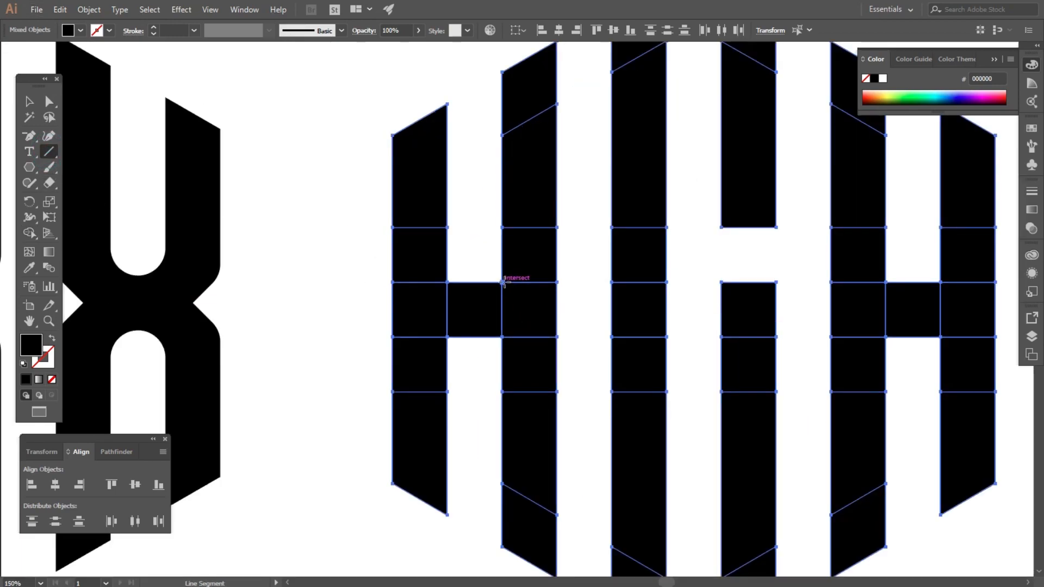
mouse_move(504, 282)
mouse_down()
mouse_move(523, 318)
mouse_move(551, 337)
mouse_move(557, 282)
mouse_up()
key(ctrl+z)
scroll(379, 282, down, 1)
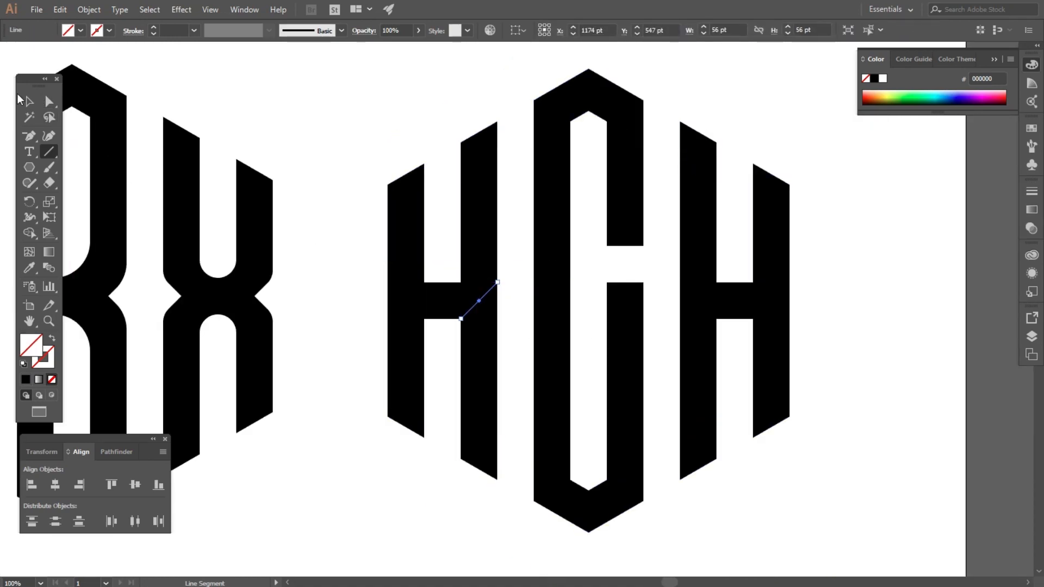
- Divide the second monogram's pieces along the crossing diagonals with Pathfinder and ungroup the result
click(38, 103)
drag(361, 89, 673, 435)
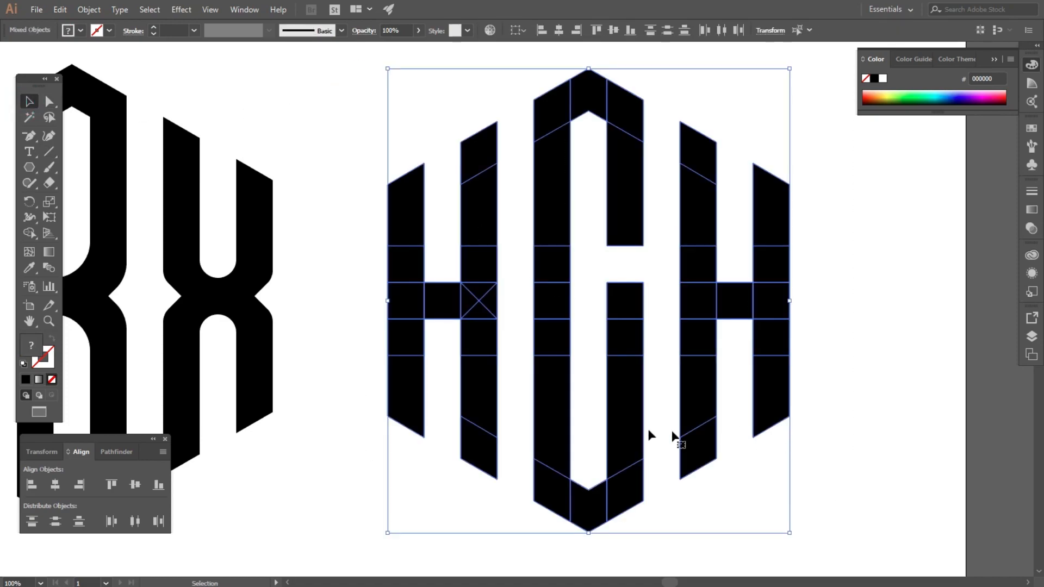
click(116, 452)
click(33, 517)
right_click(504, 290)
click(538, 383)
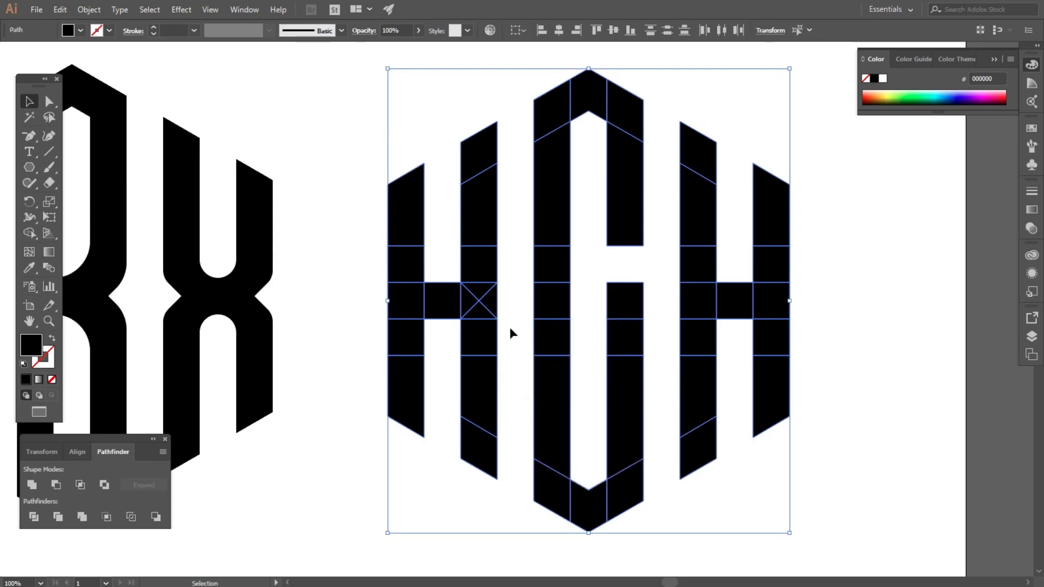
- Delete the outer triangle of the crossed square on the first letter's inner leg to notch it into a K
click(510, 327)
scroll(504, 299, up, 2)
click(480, 314)
key(Delete)
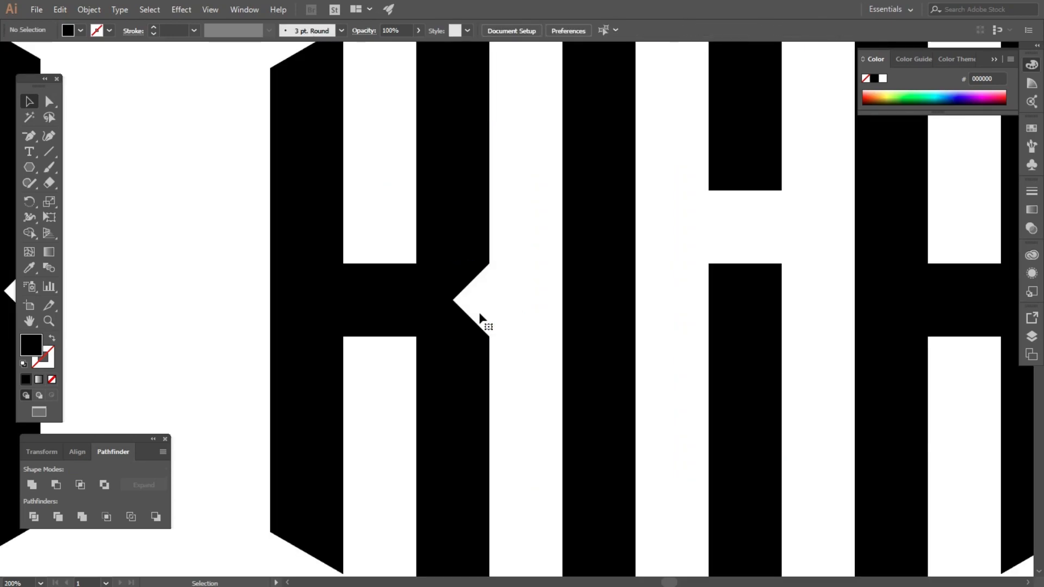
- Unite all pieces of the K into one shape with Pathfinder
scroll(484, 309, down, 2)
drag(344, 130, 486, 493)
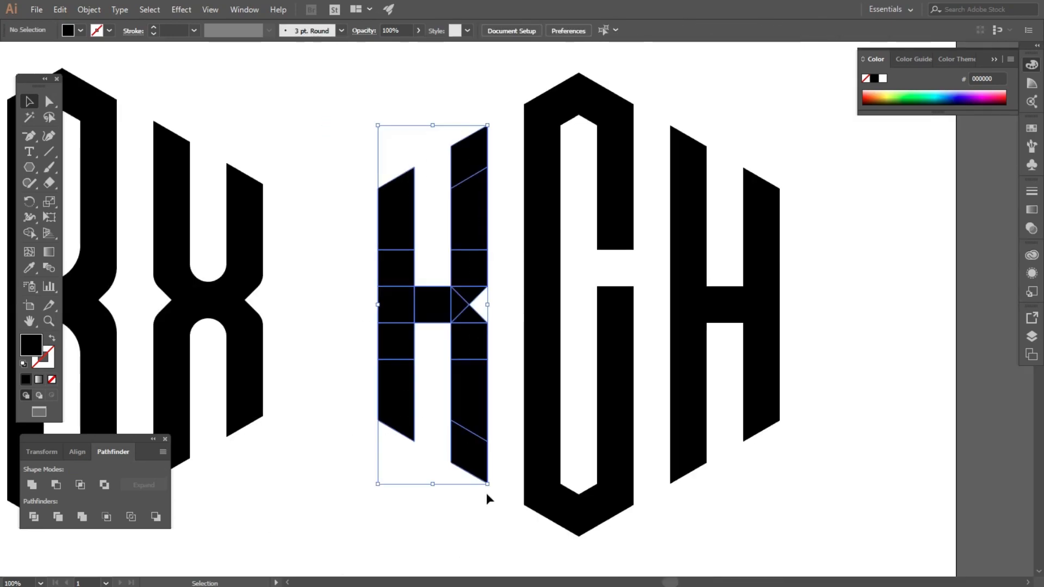
click(31, 484)
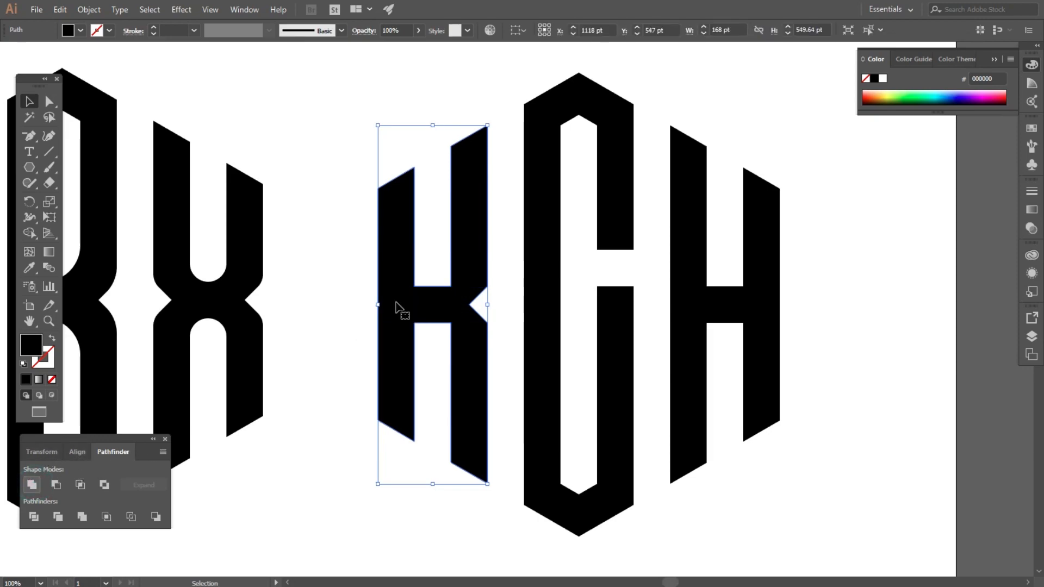
- Round the K's two notch edge corners and the two crossbar corners at its inner leg with a 56 pt radius
click(49, 101)
scroll(487, 299, up, 2)
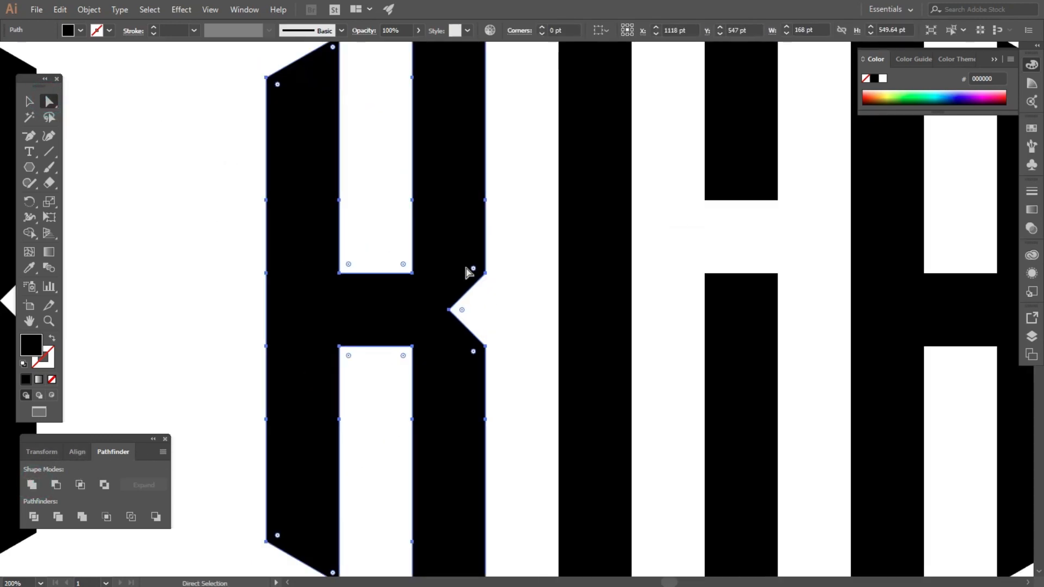
click(473, 268)
shift+click(473, 352)
shift+click(403, 265)
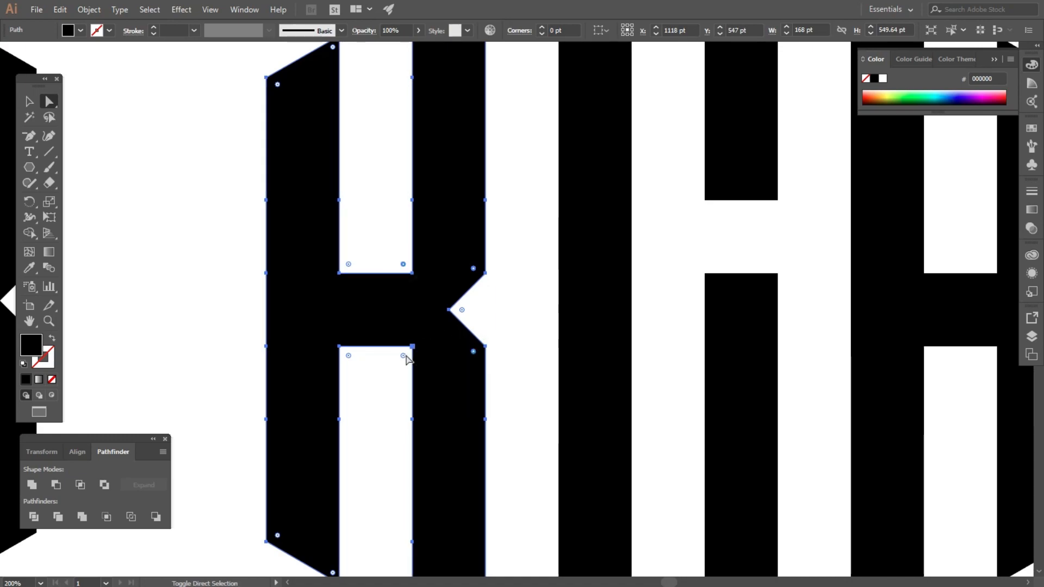
drag(403, 356, 82, 355)
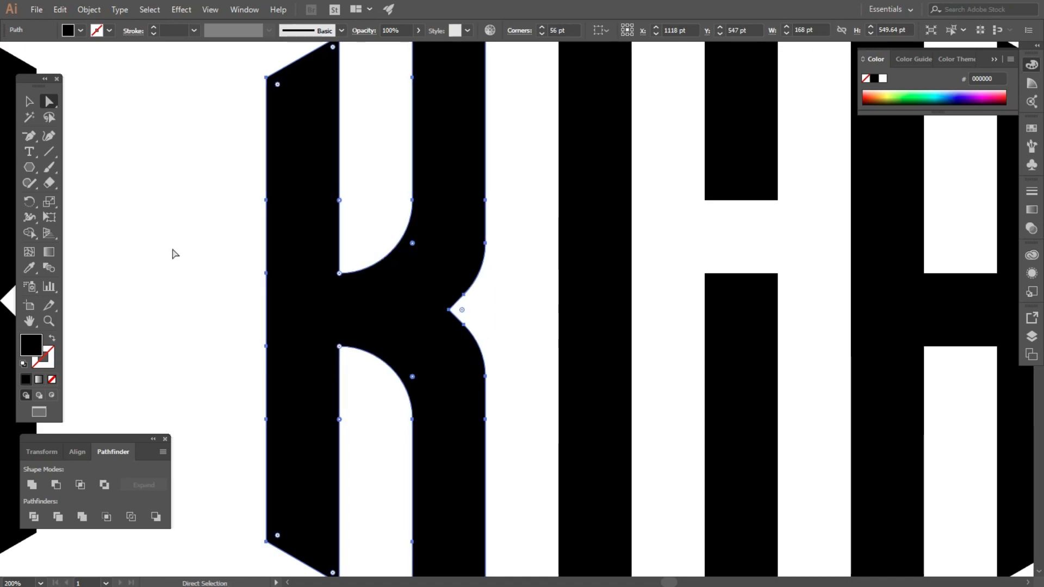
click(172, 251)
- Widen the square at the top of the middle letter's lower arm halfway into its opening to form a G
scroll(173, 250, down, 2)
click(445, 266)
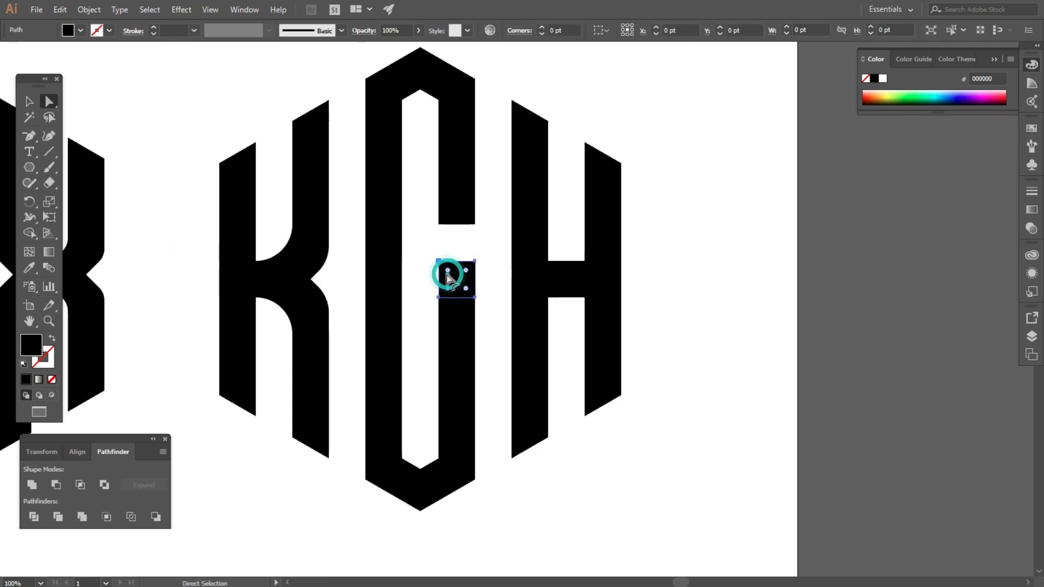
scroll(445, 267, up, 1)
click(33, 103)
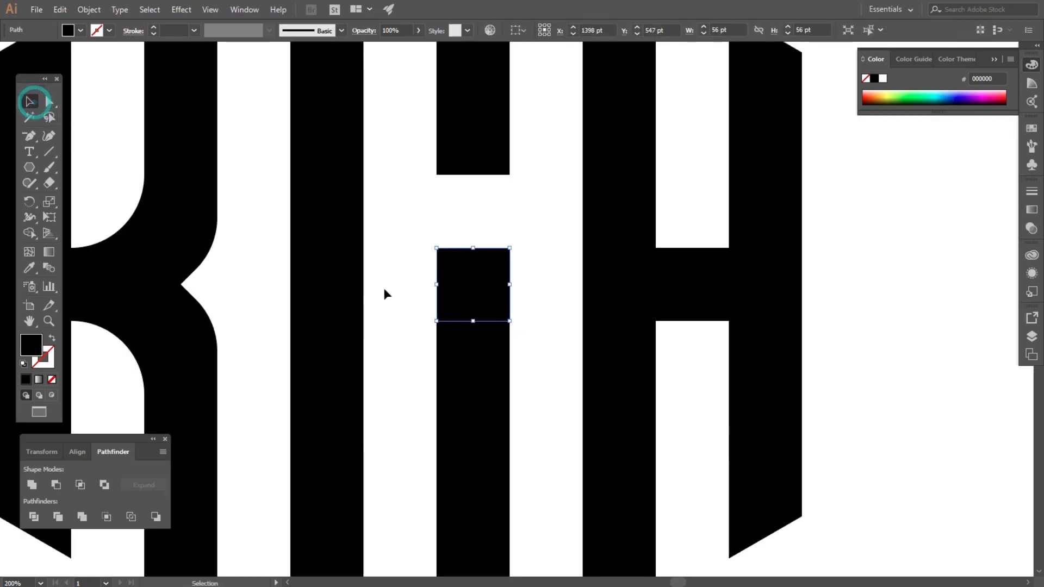
click(437, 287)
drag(439, 284, 400, 284)
click(397, 199)
scroll(397, 199, down, 1)
scroll(396, 201, down, 1)
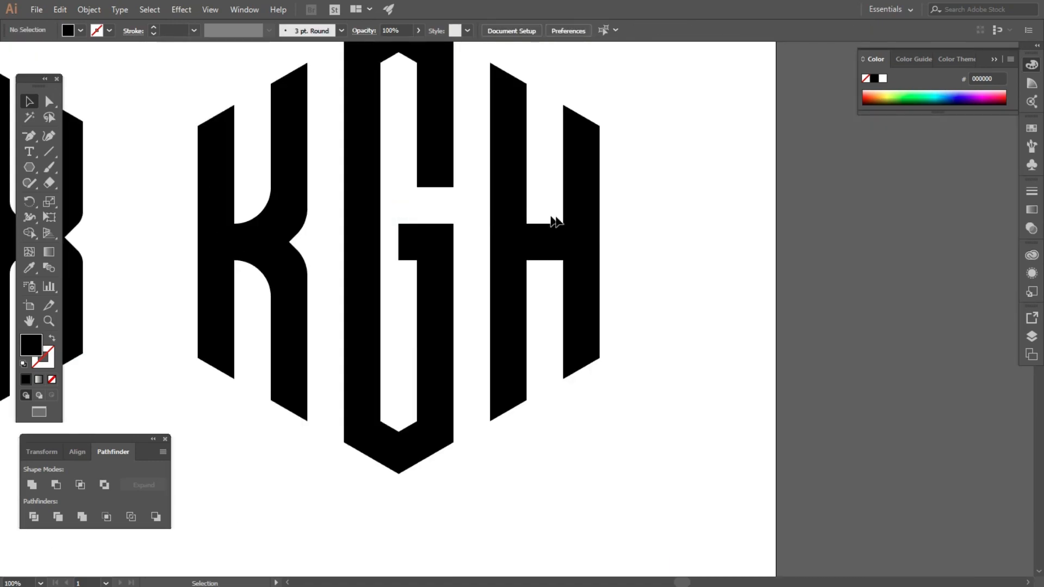
- Unite the segmented pieces of the KGH monogram with Pathfinder
scroll(534, 275, down, 1)
drag(353, 136, 590, 400)
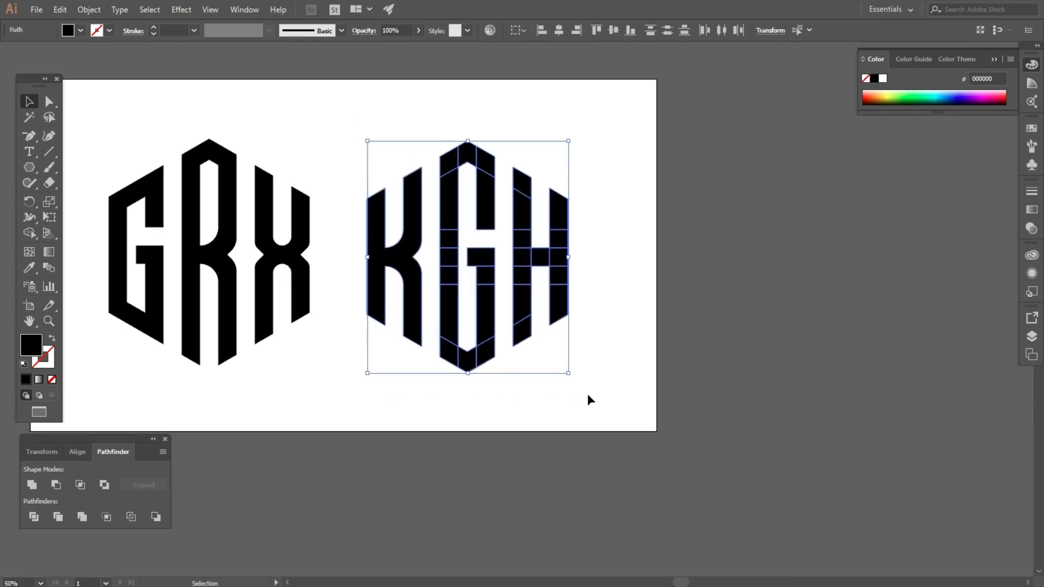
scroll(495, 247, up, 1)
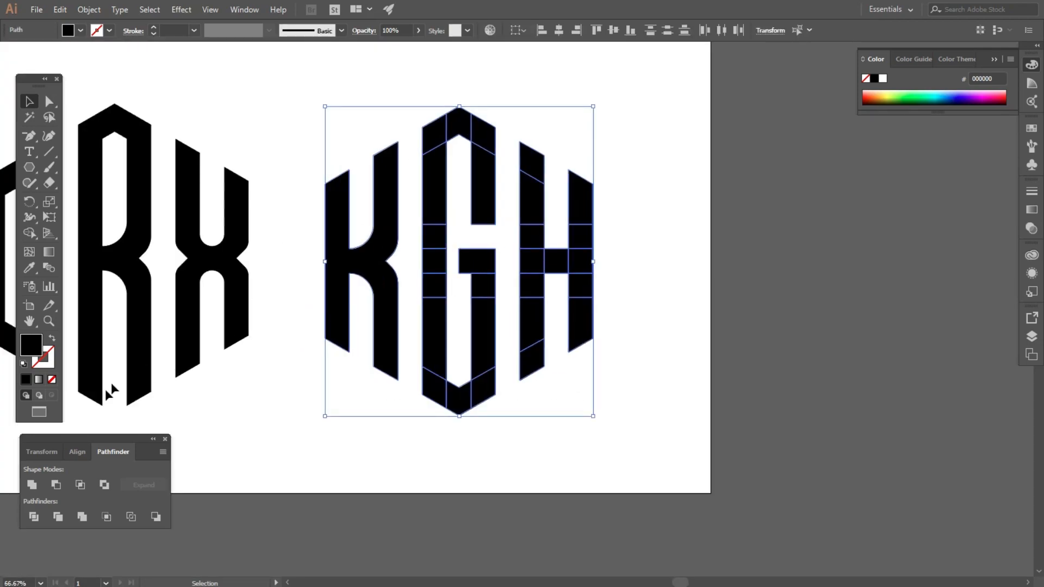
click(36, 481)
click(354, 430)
scroll(514, 325, down, 2)
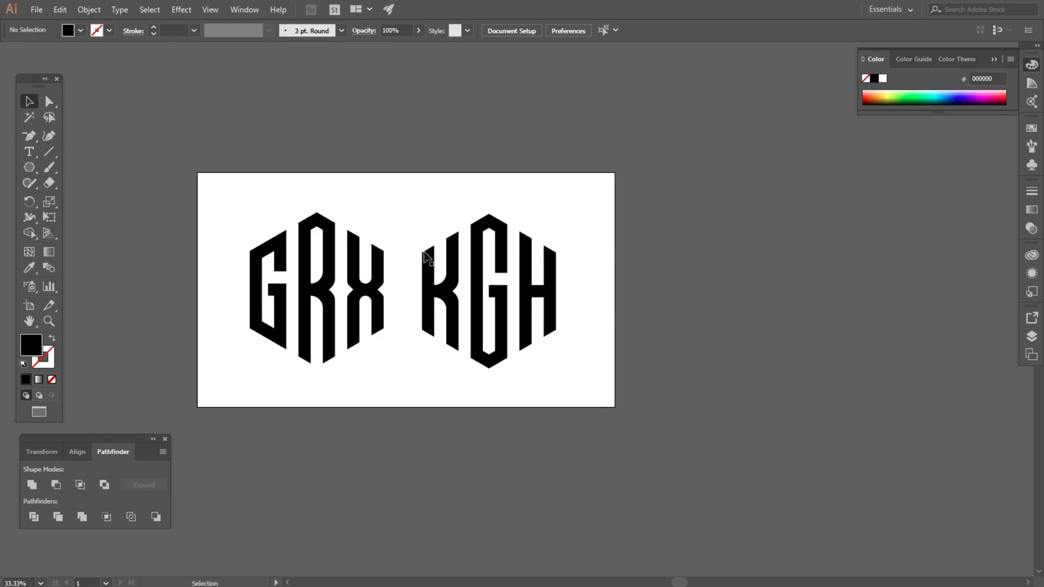
- Select both the GRX and KGH monograms and unite their pieces with Pathfinder
drag(230, 196, 549, 370)
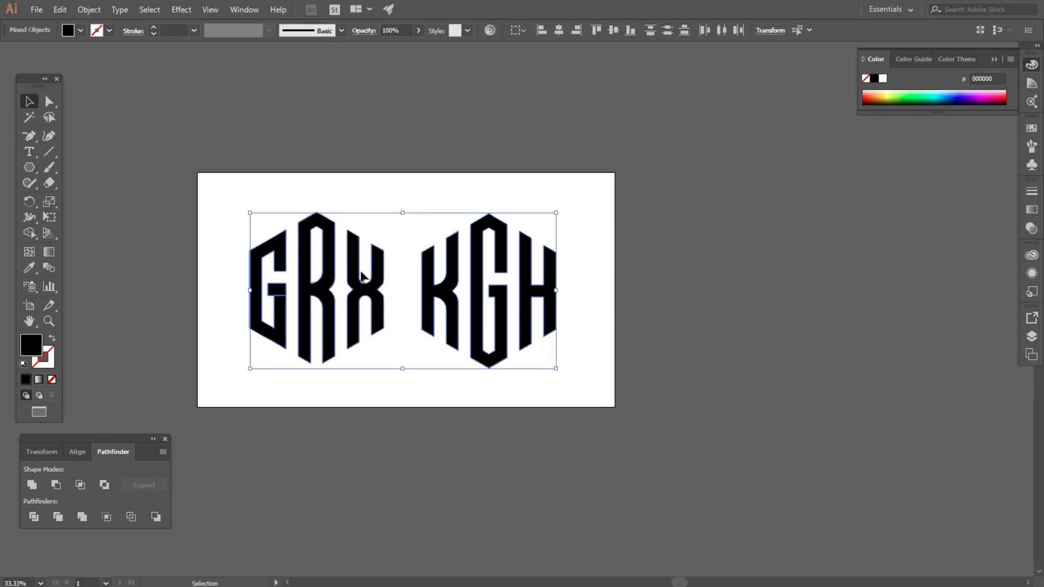
scroll(361, 279, up, 1)
click(31, 485)
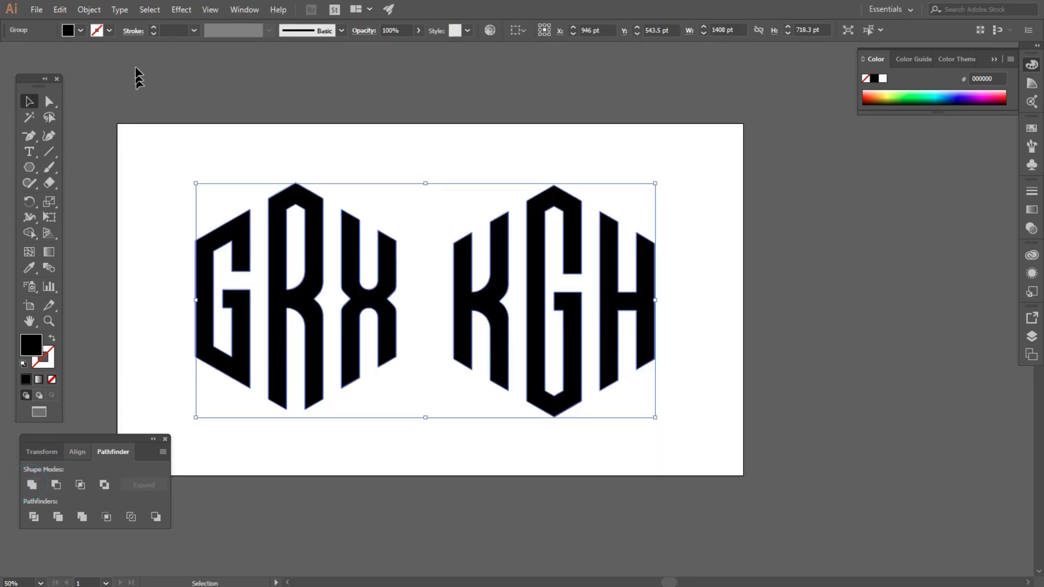
- Add an 11 pt black stroke to both monograms to thicken the letters
scroll(170, 28, up, 9)
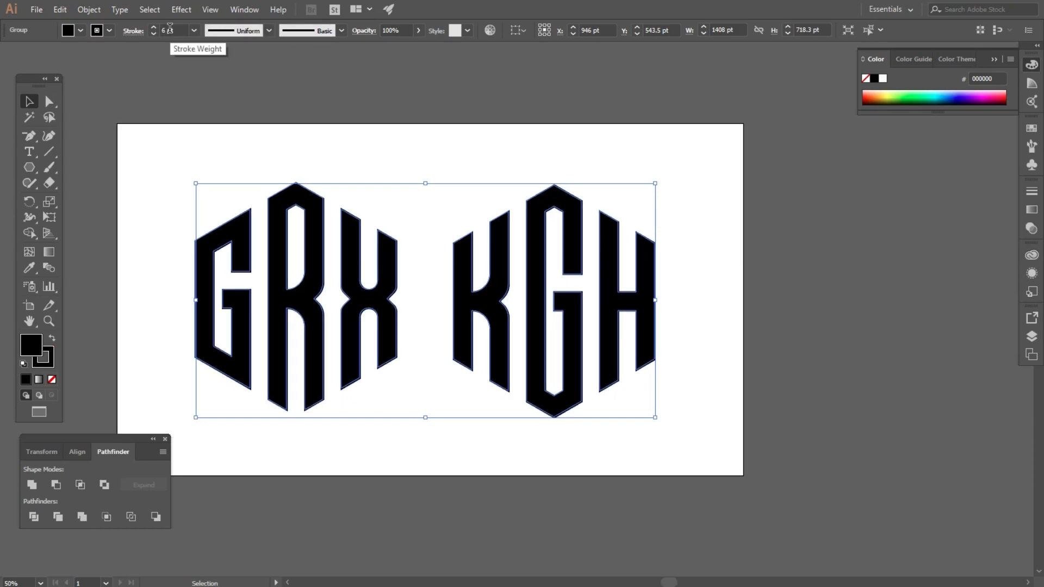
scroll(170, 28, up, 2)
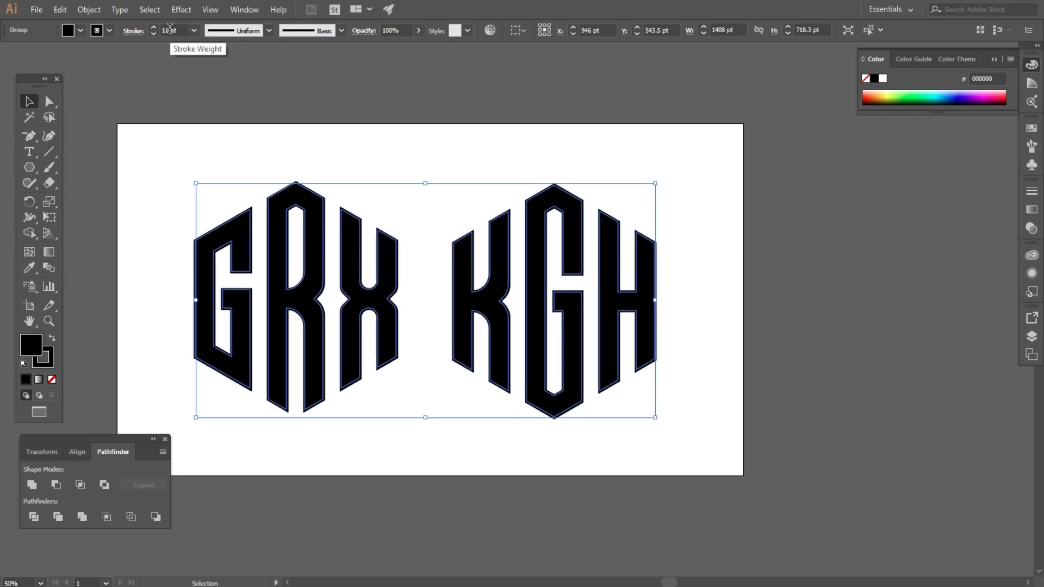
- Expand the fill and stroke of both monograms and unite the resulting outlines with the letters
click(90, 10)
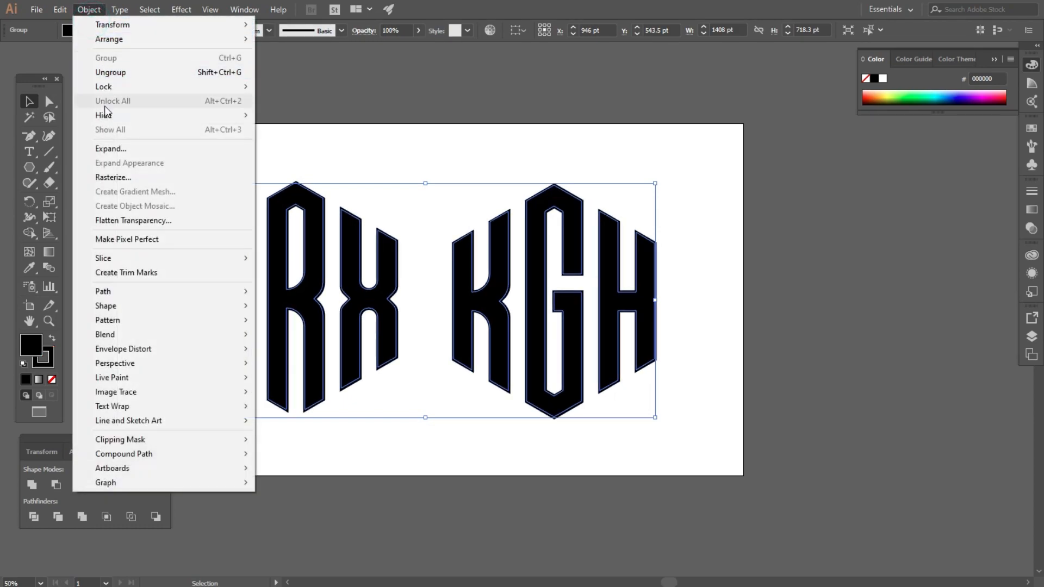
click(103, 146)
click(491, 359)
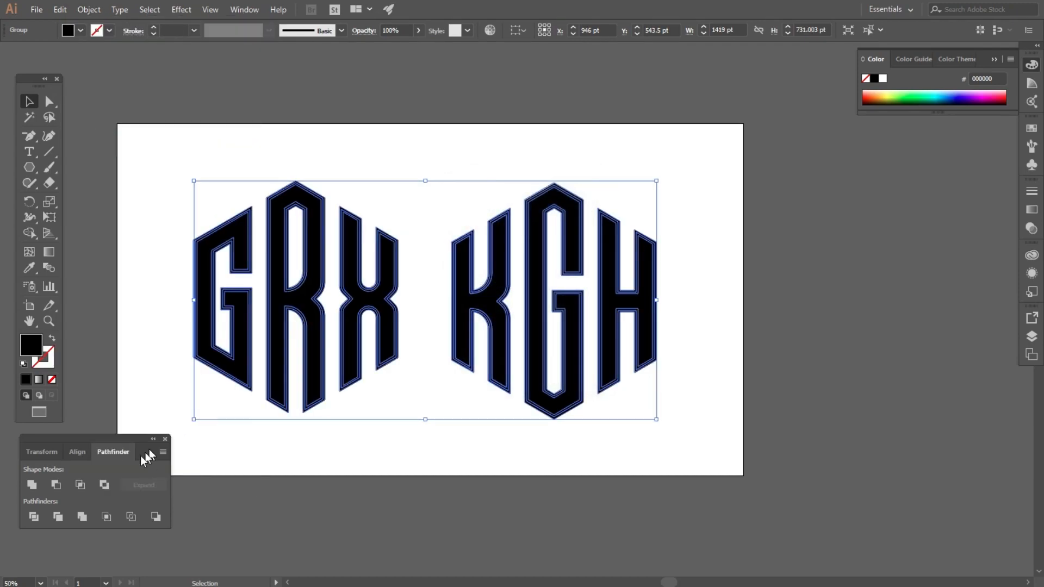
click(32, 485)
click(189, 217)
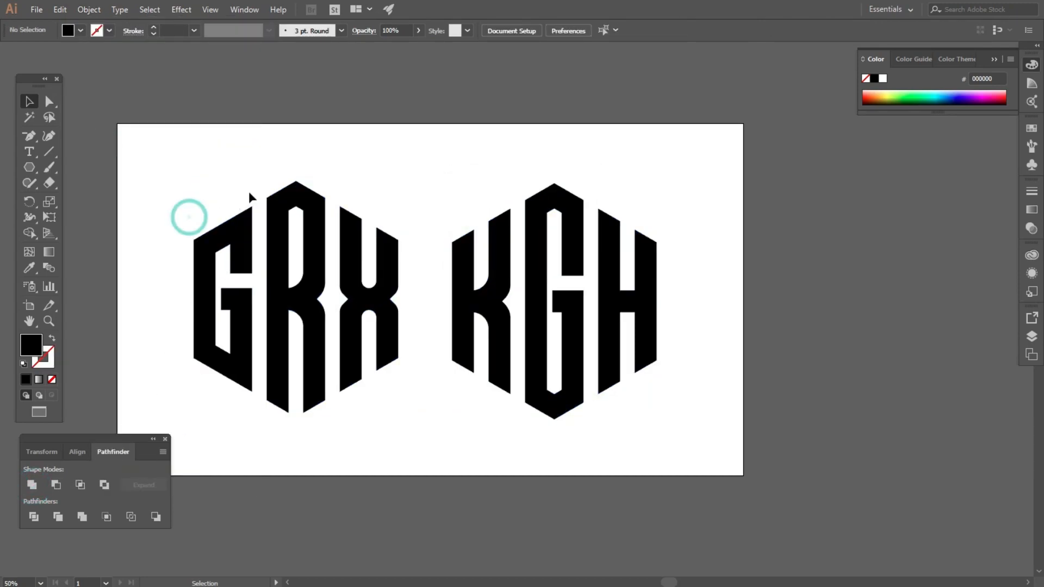